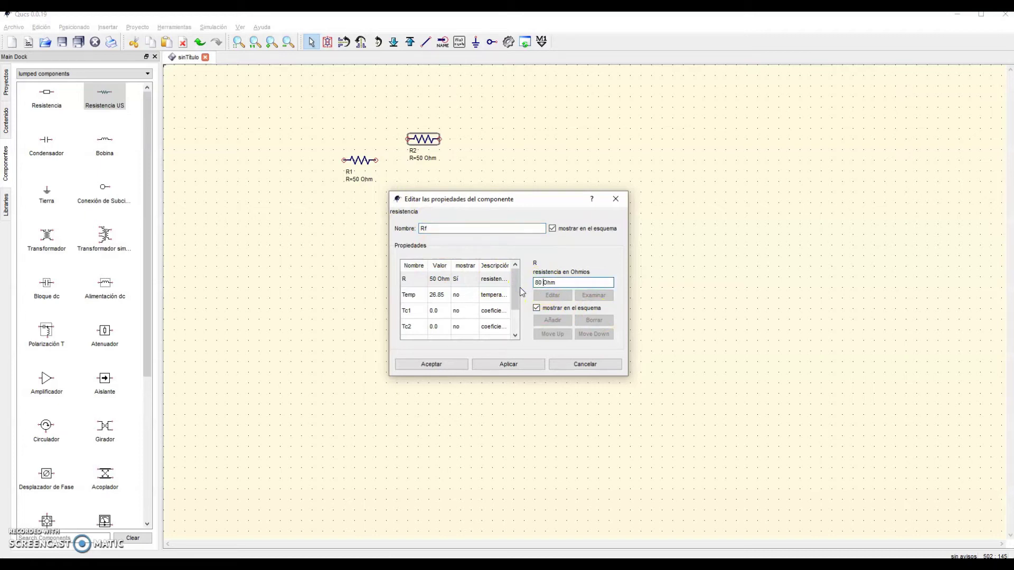
- Apply the name Rf and 80 kOhm to the upper resistor, and set R1 to 1 kOhm
click(508, 365)
click(448, 364)
double_click(361, 161)
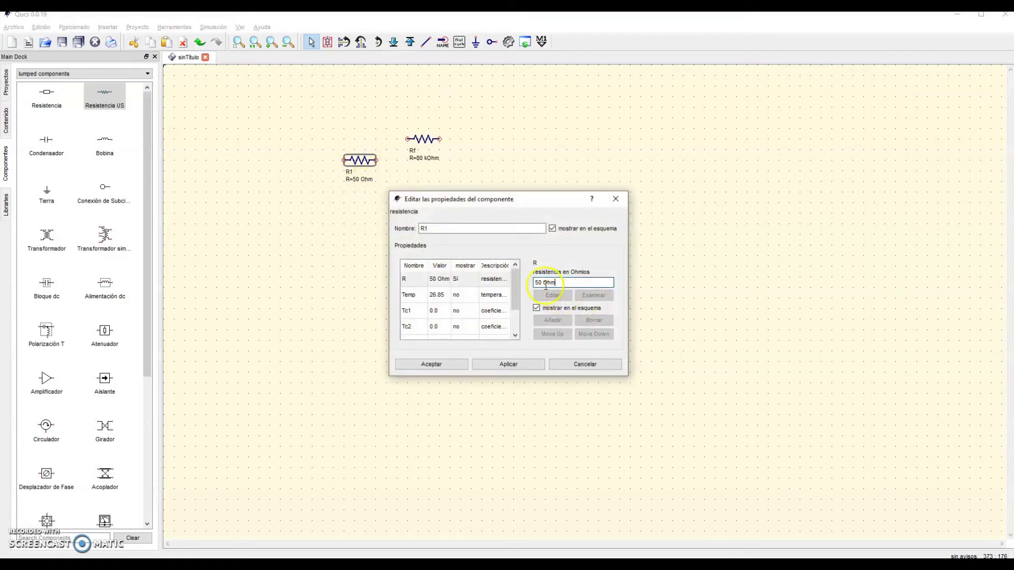
double_click(539, 283)
click(503, 364)
click(442, 364)
click(381, 329)
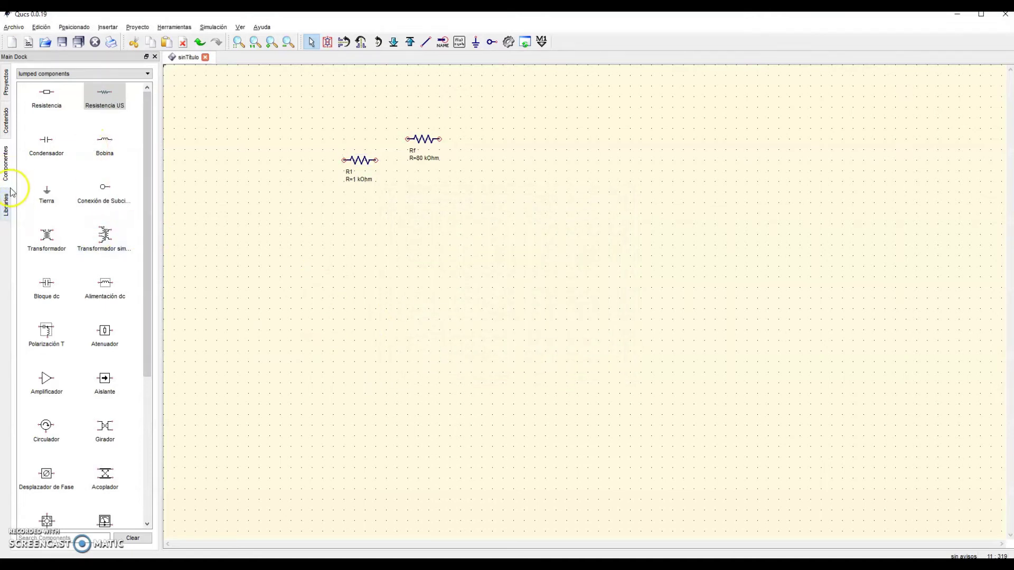
click(84, 74)
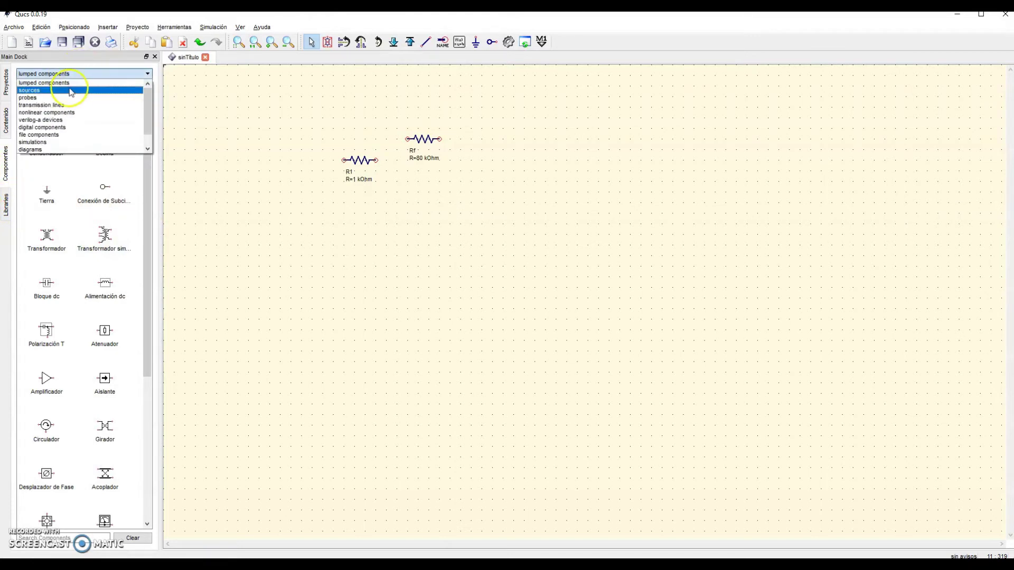
click(59, 117)
click(100, 383)
click(362, 317)
click(382, 272)
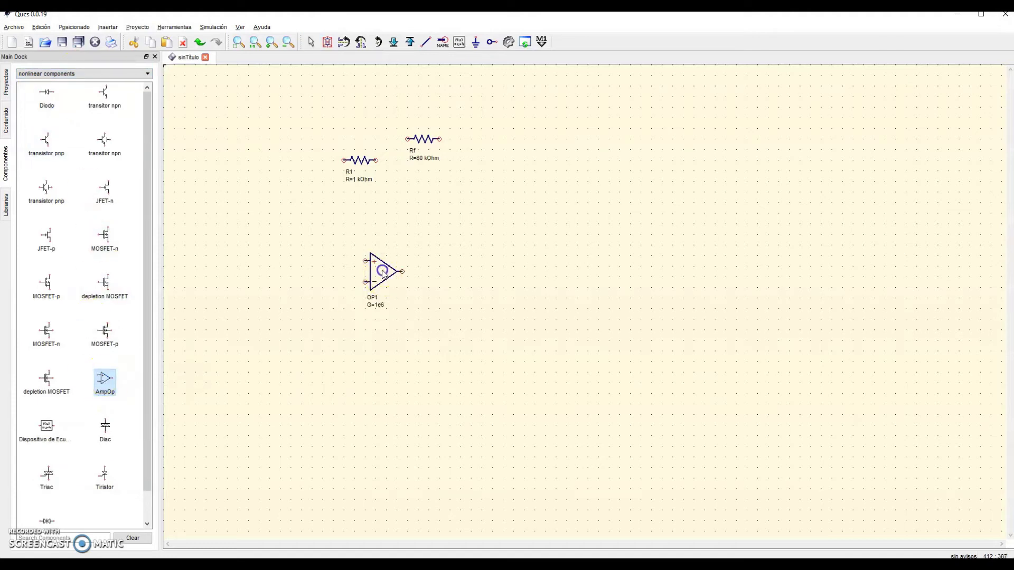
key(Escape)
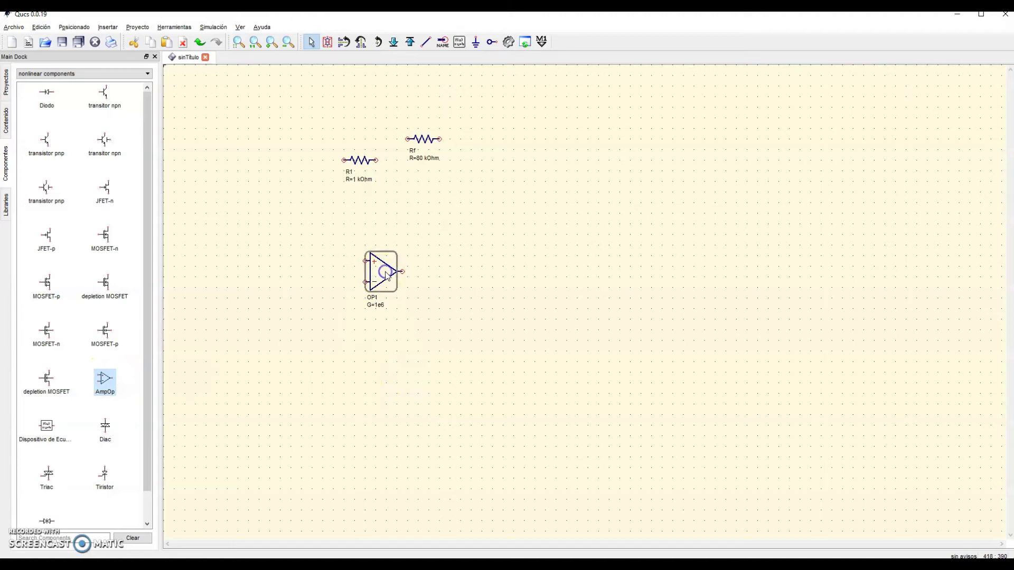
key(Delete)
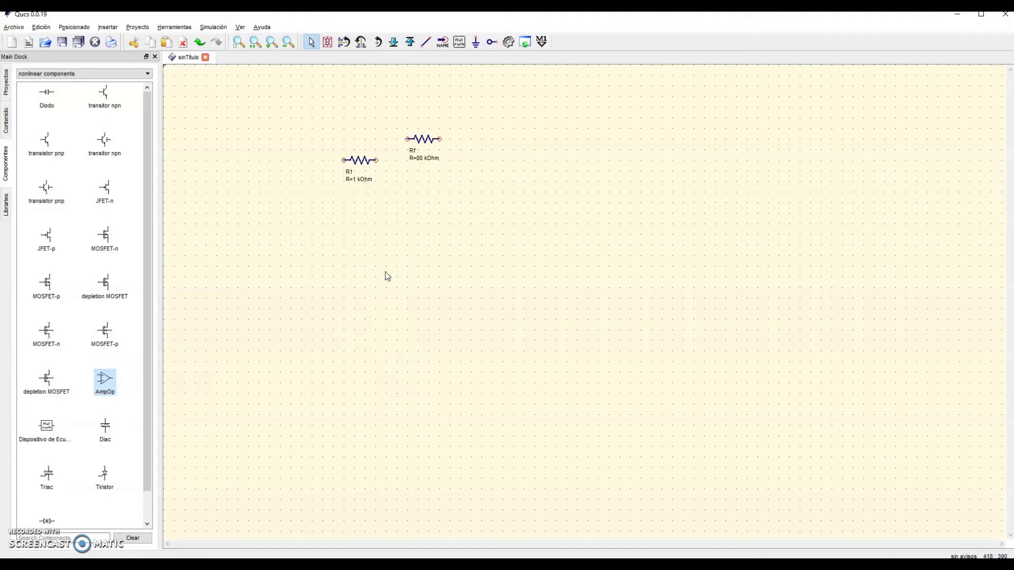
- Place a ua741(TI) op-amp from the OpAmps system library below the two resistors
click(6, 206)
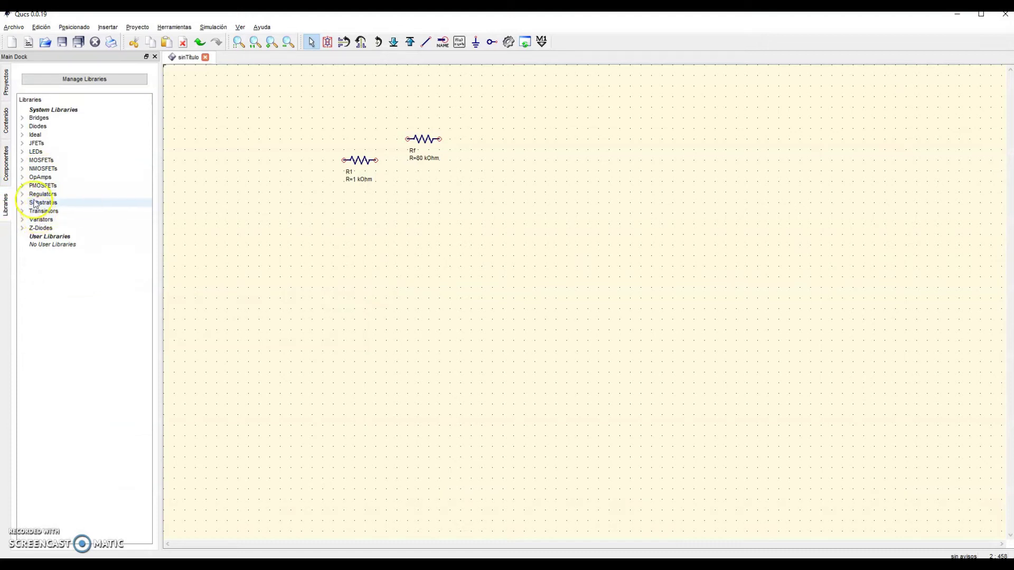
click(22, 178)
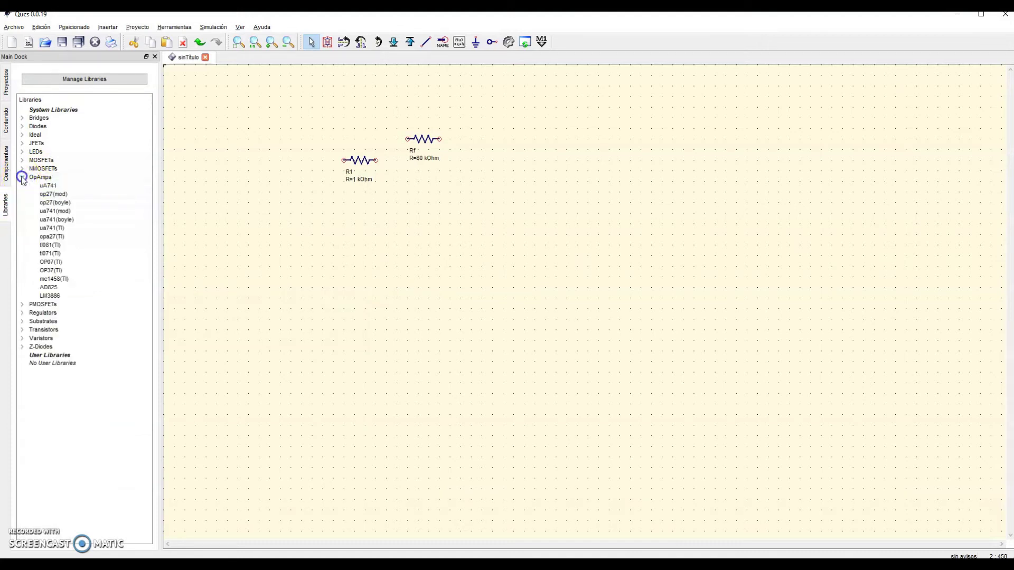
click(53, 231)
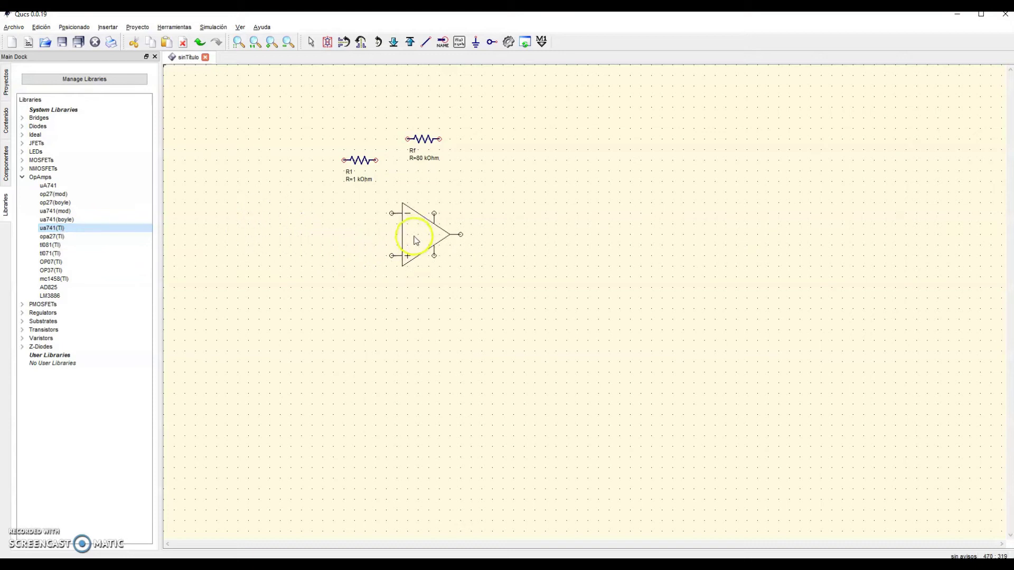
click(427, 242)
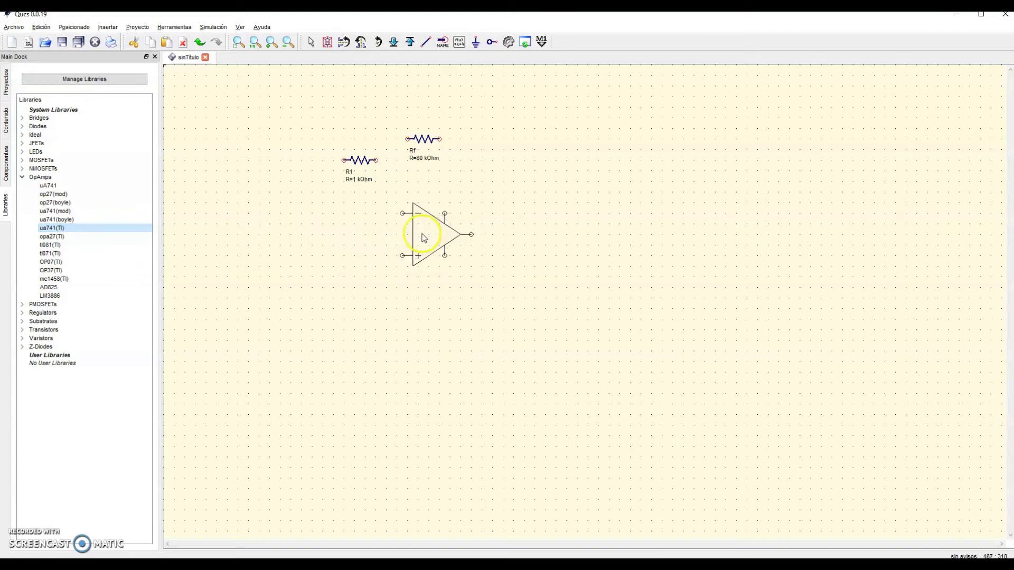
key(Escape)
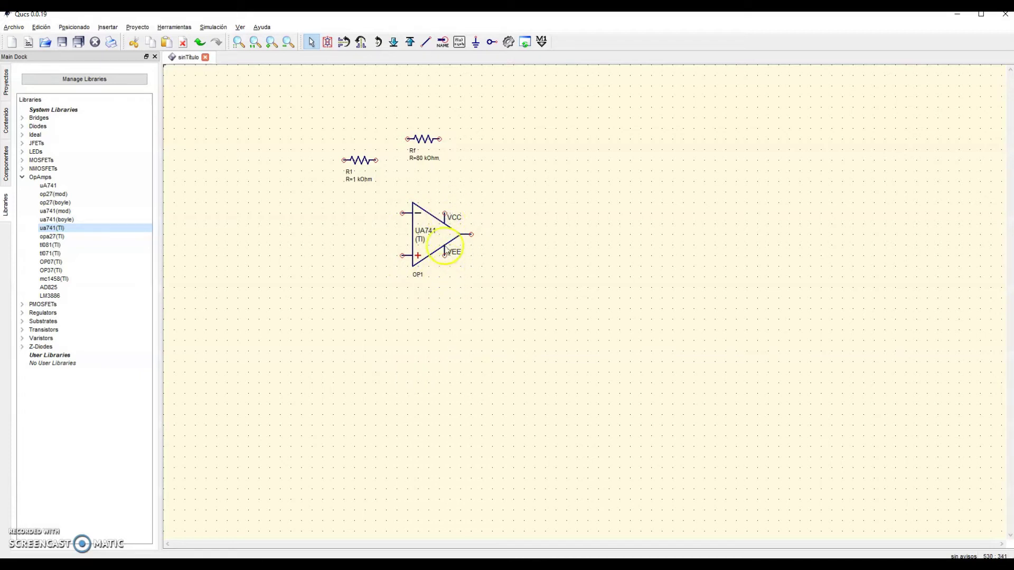
- Place two DC voltage sources beside the op-amp, one near its VCC pin and one near its VEE pin
click(9, 161)
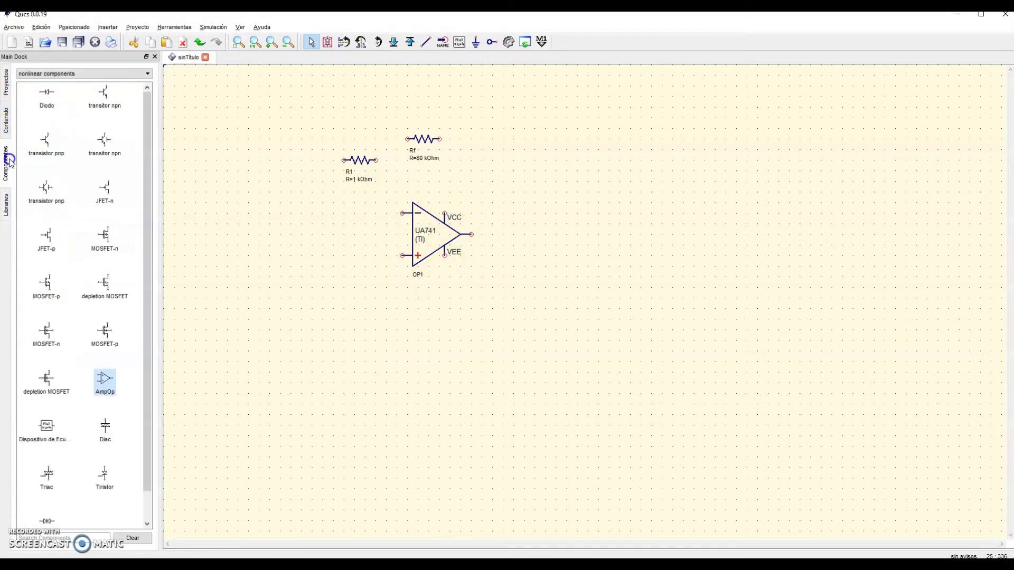
click(73, 73)
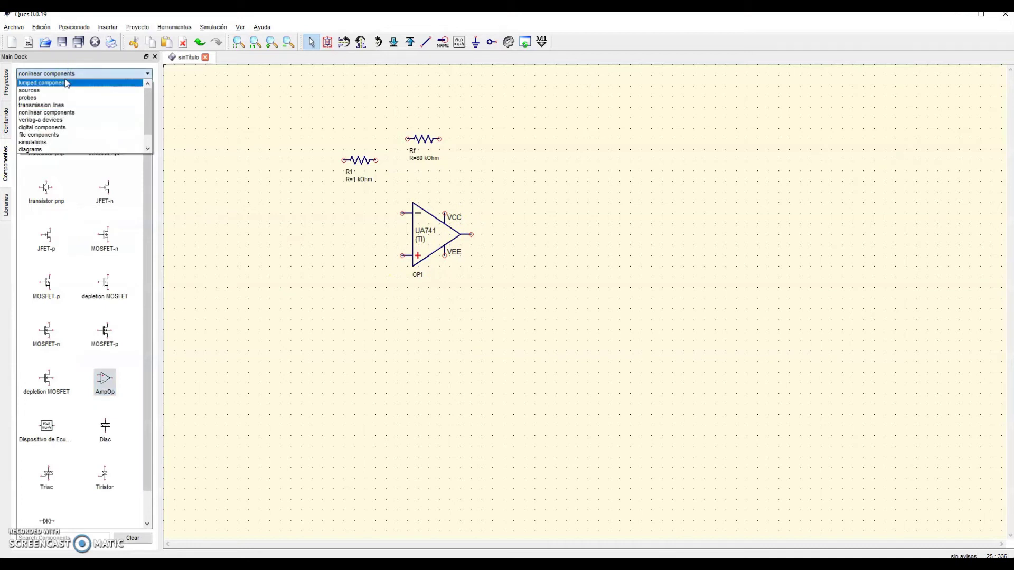
click(67, 90)
click(66, 102)
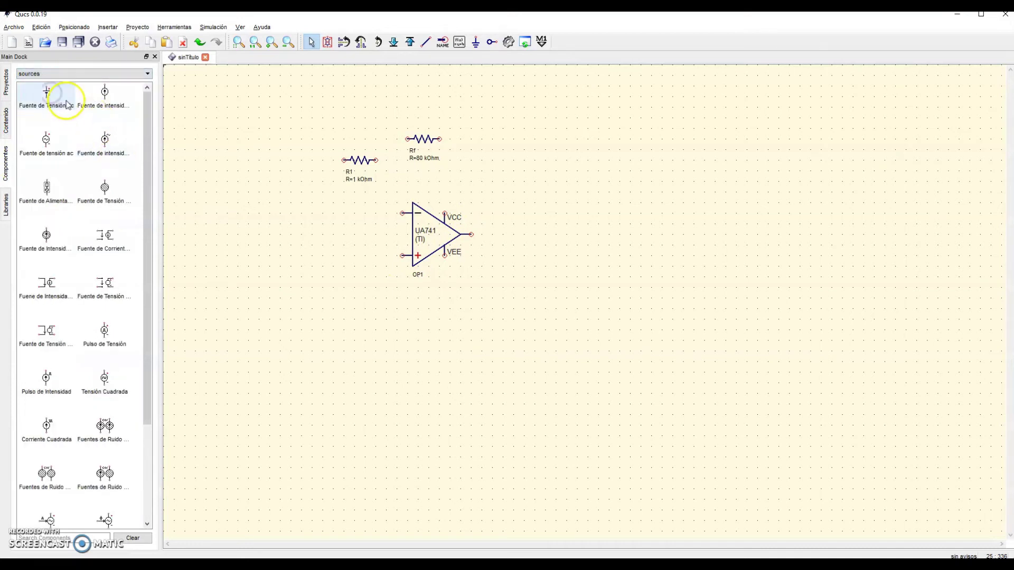
click(461, 206)
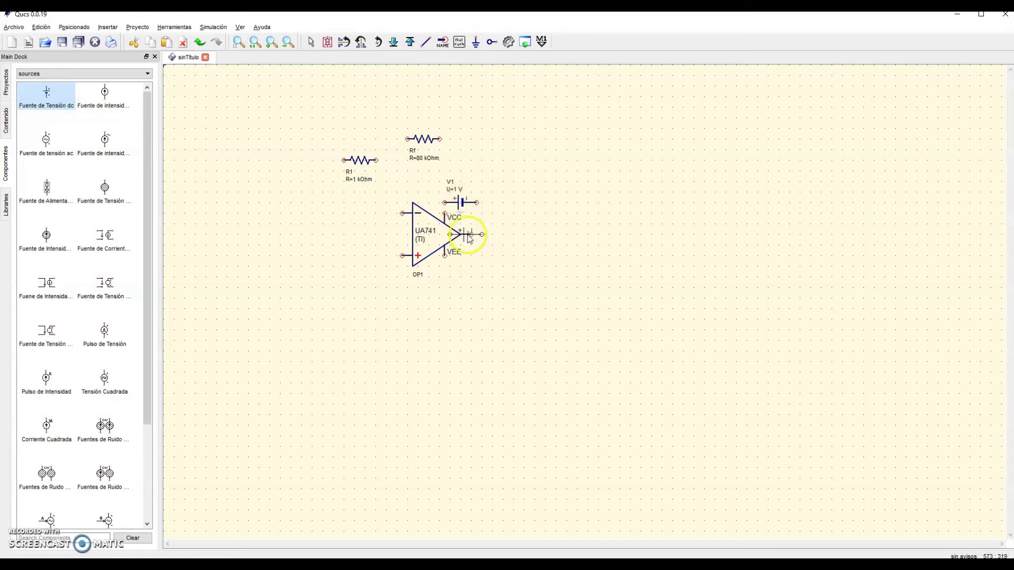
click(462, 266)
key(Escape)
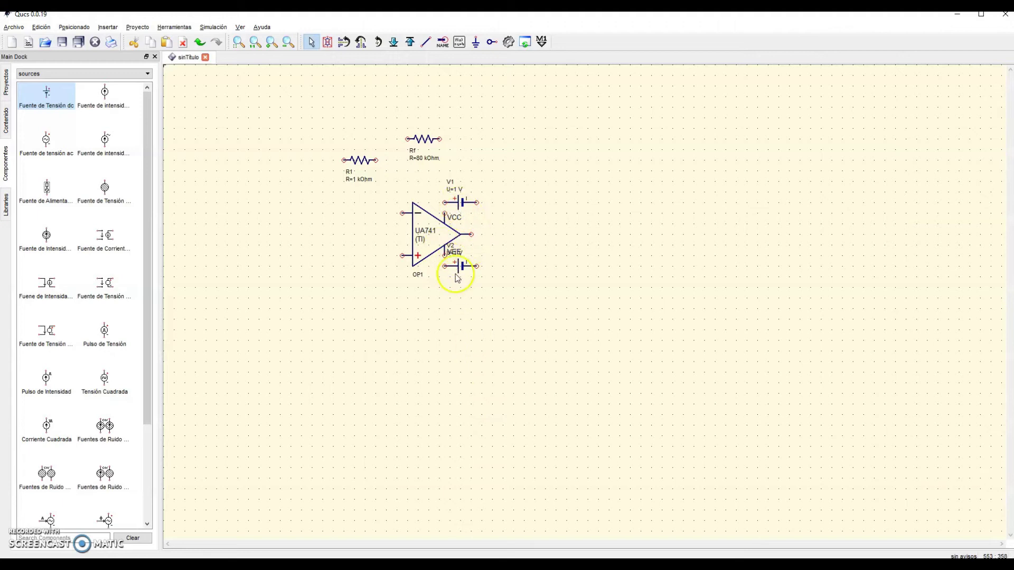
- Set the DC source near VCC to 12 V and hide its name and voltage on the schematic
click(461, 207)
double_click(461, 207)
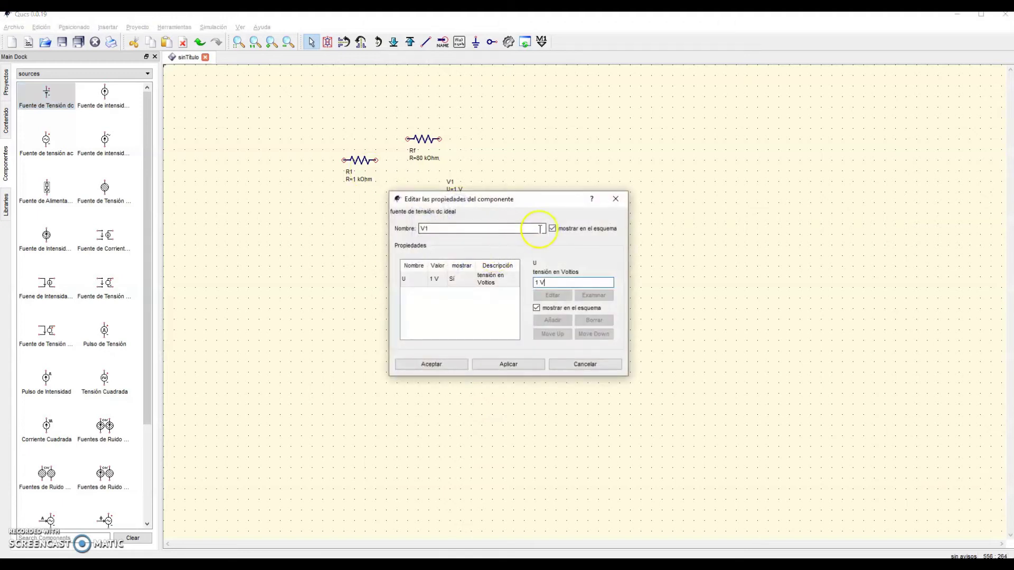
click(551, 229)
click(536, 308)
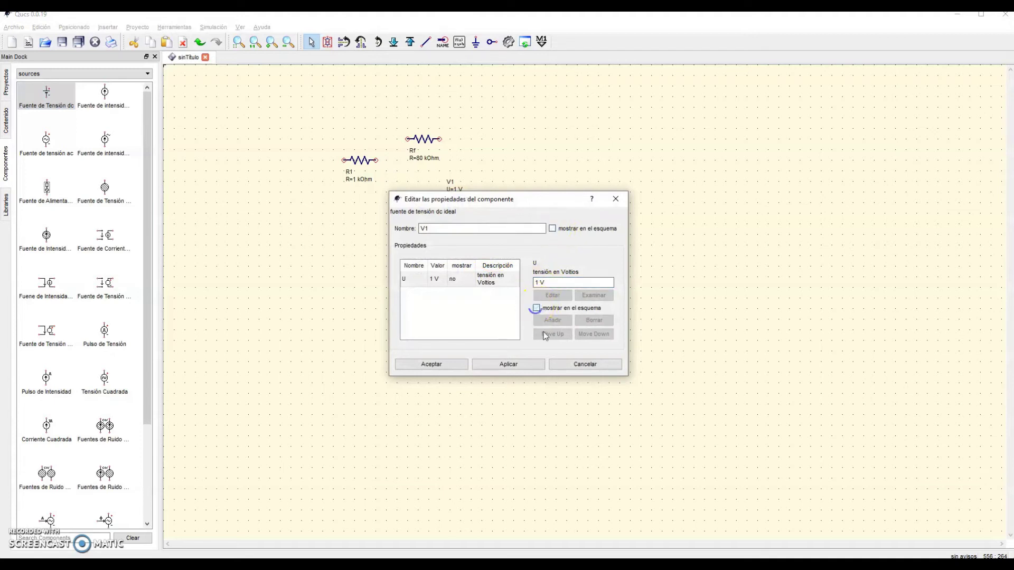
click(521, 362)
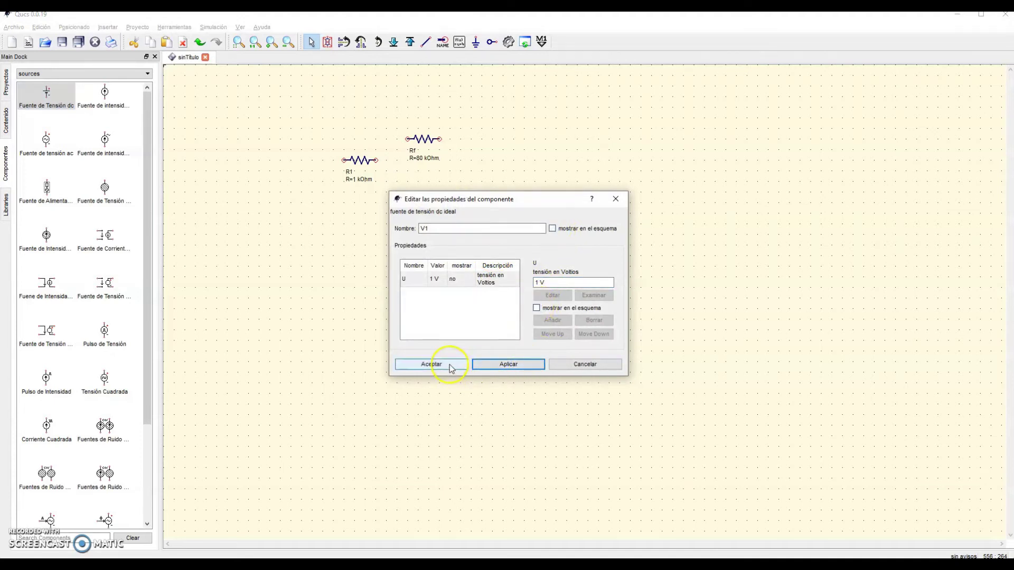
click(537, 283)
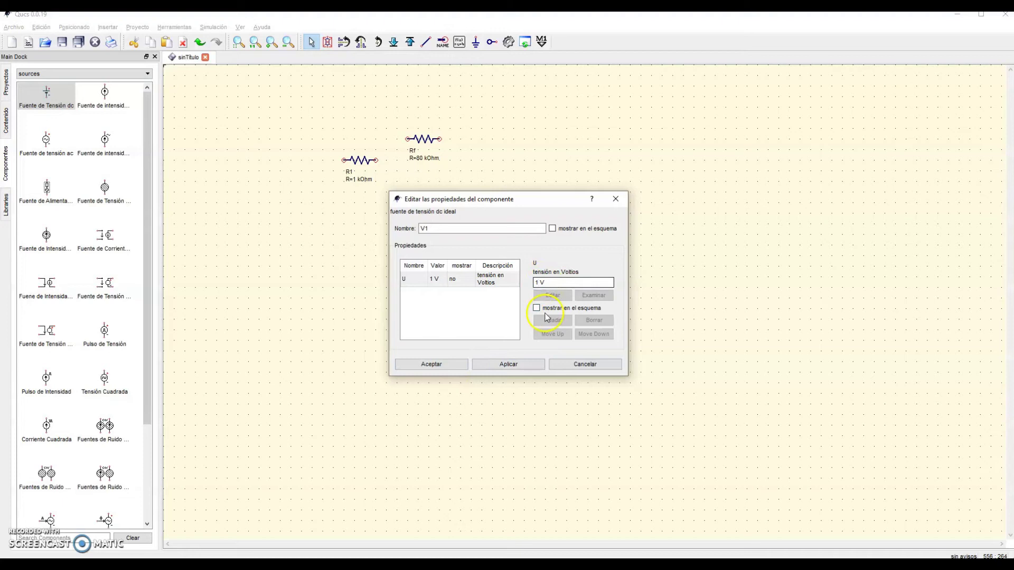
text(2)
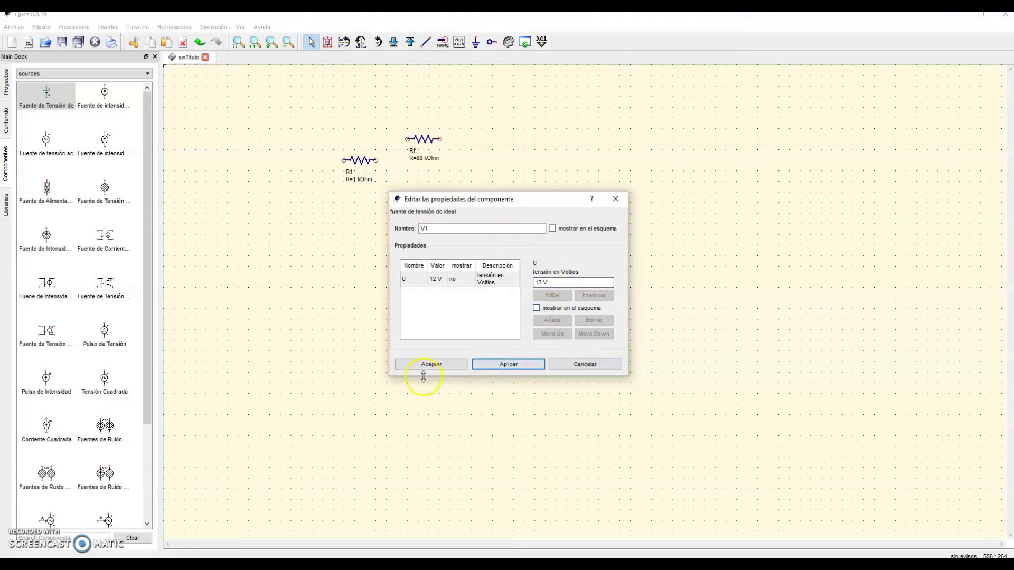
click(444, 364)
click(488, 313)
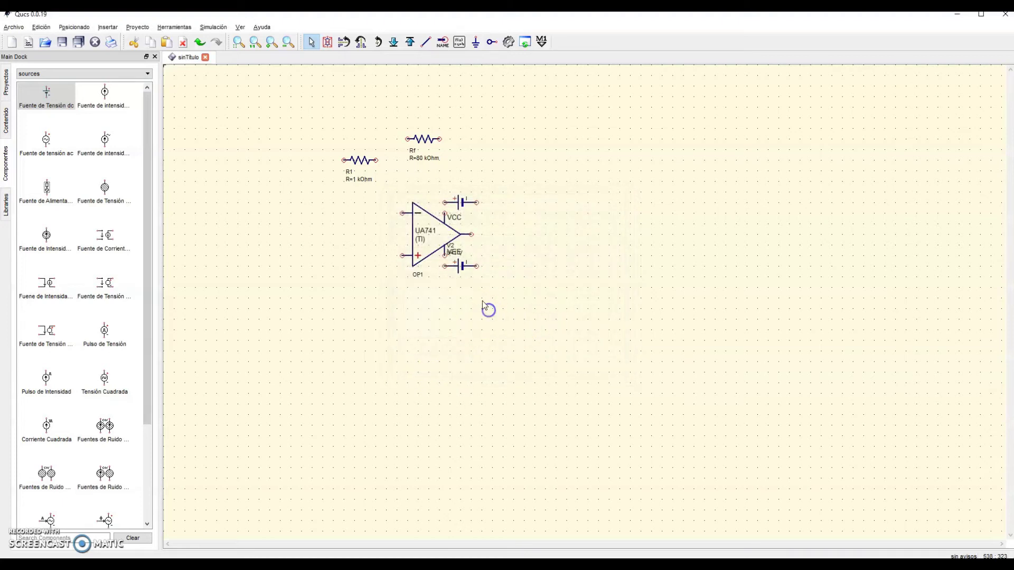
- Set the DC source near VEE to -12 V and hide its name and voltage on the schematic
double_click(463, 273)
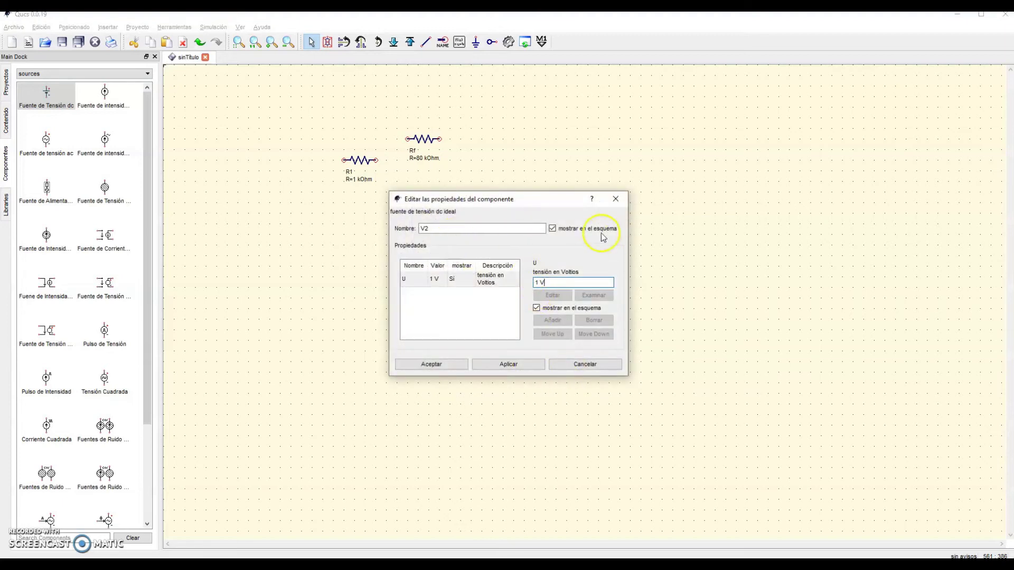
click(538, 284)
text(-12)
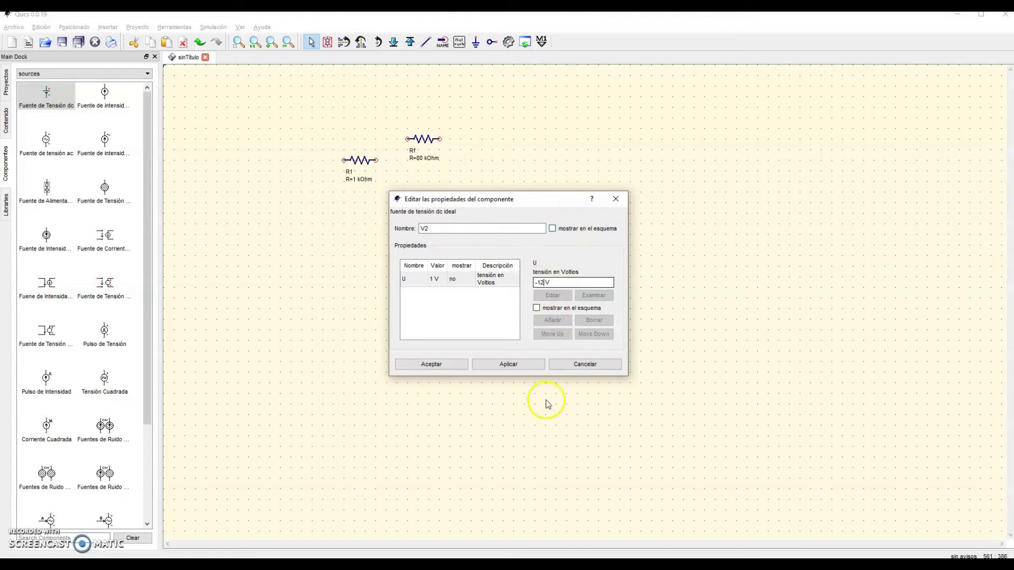
click(511, 364)
click(428, 367)
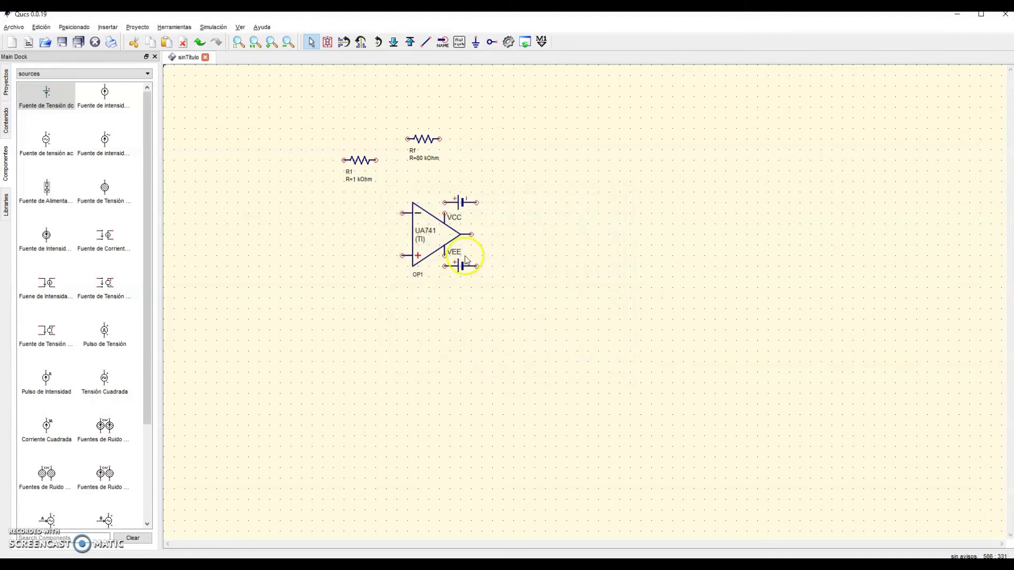
- Attach a sideways-rotated ground symbol to the free negative terminal of each DC source
click(91, 78)
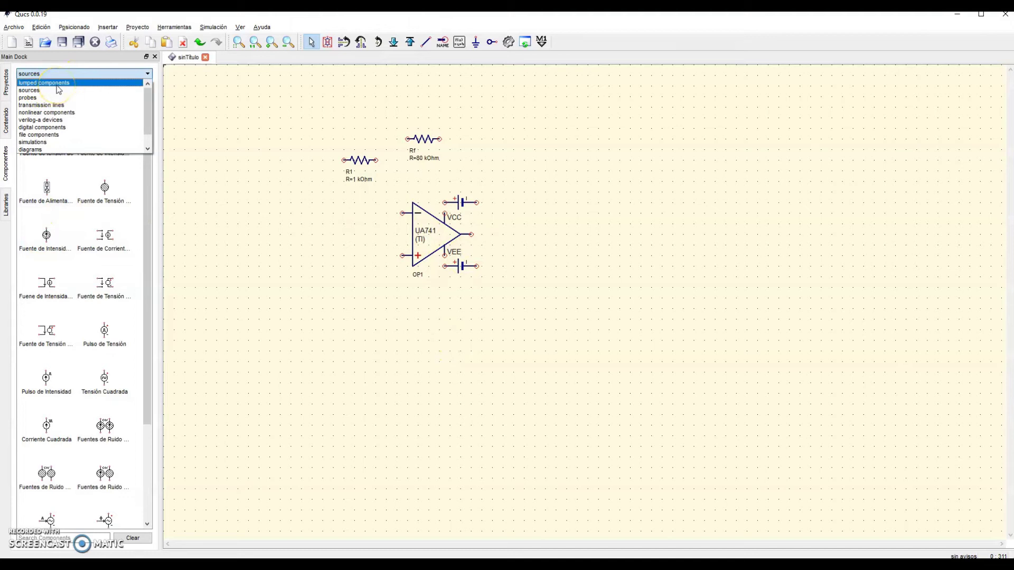
click(57, 85)
click(50, 185)
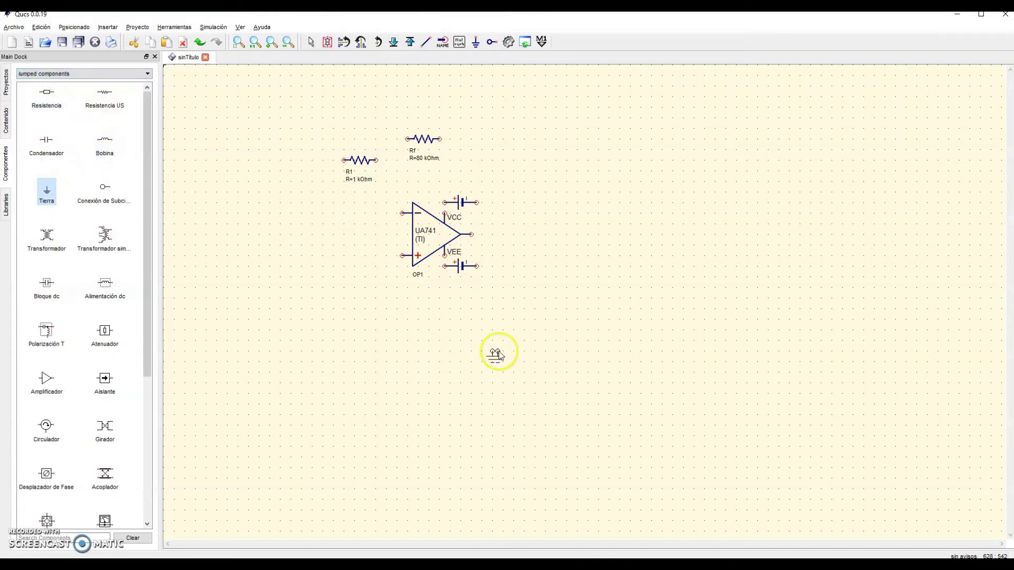
right_click(477, 270)
click(478, 268)
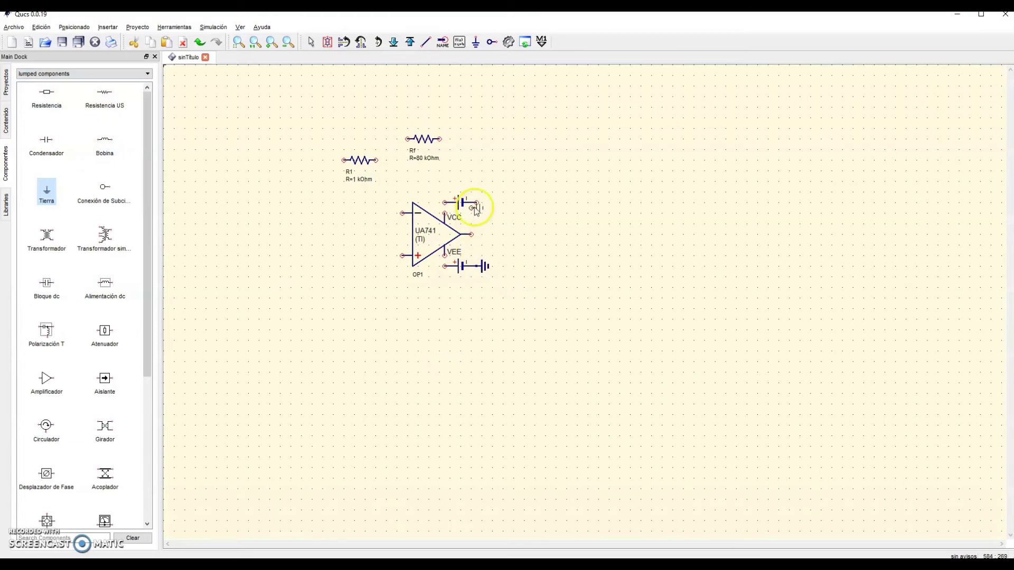
click(478, 204)
key(Escape)
- Wire the positive terminals of the two DC sources to the op-amp's VCC and VEE pins
key(ctrl+e)
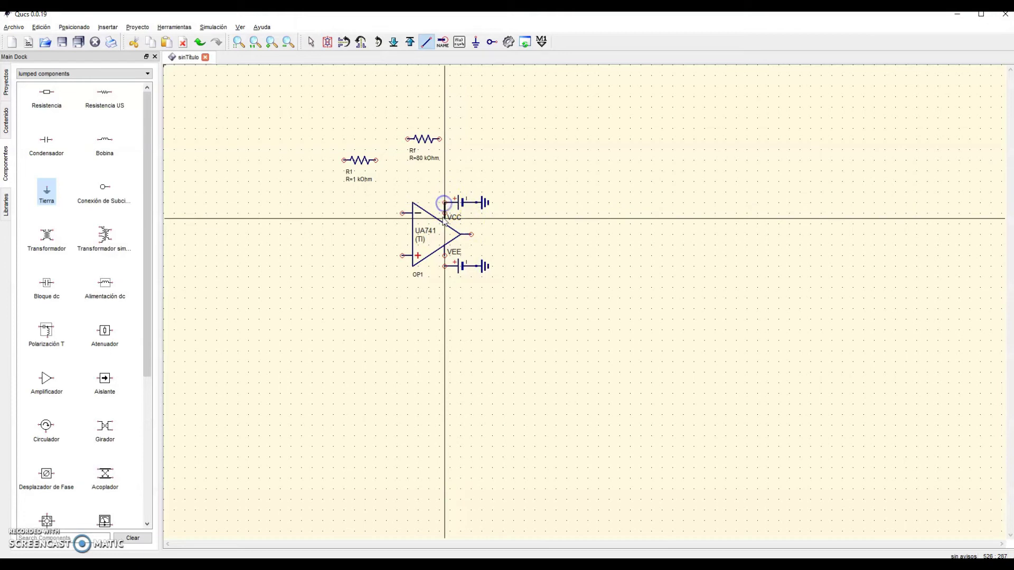
click(445, 256)
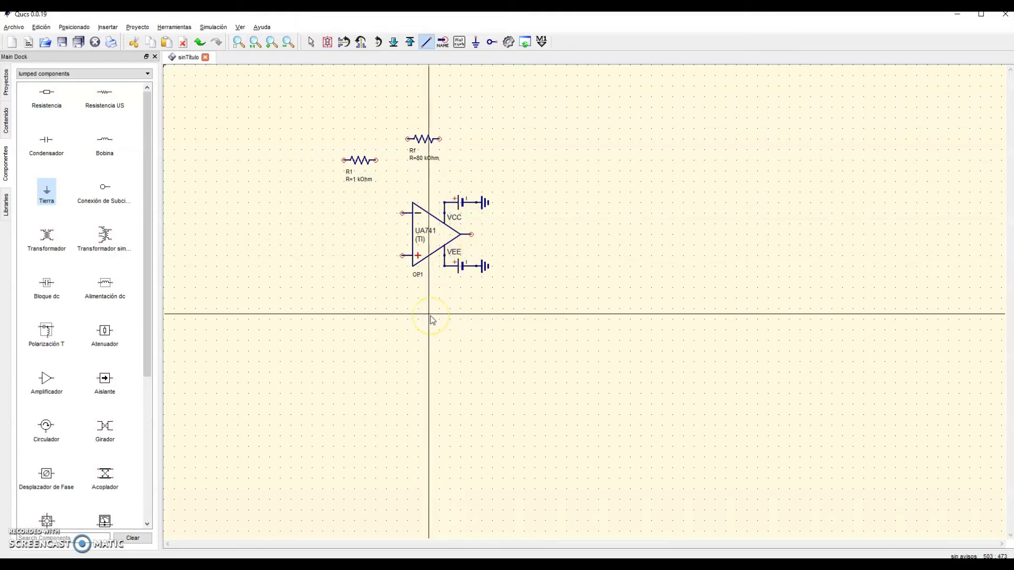
key(Escape)
- Align R1 with the op-amp's inverting input and Rf above the op-amp, and move both resistors' text labels above their symbols
drag(361, 161, 372, 216)
drag(422, 140, 445, 172)
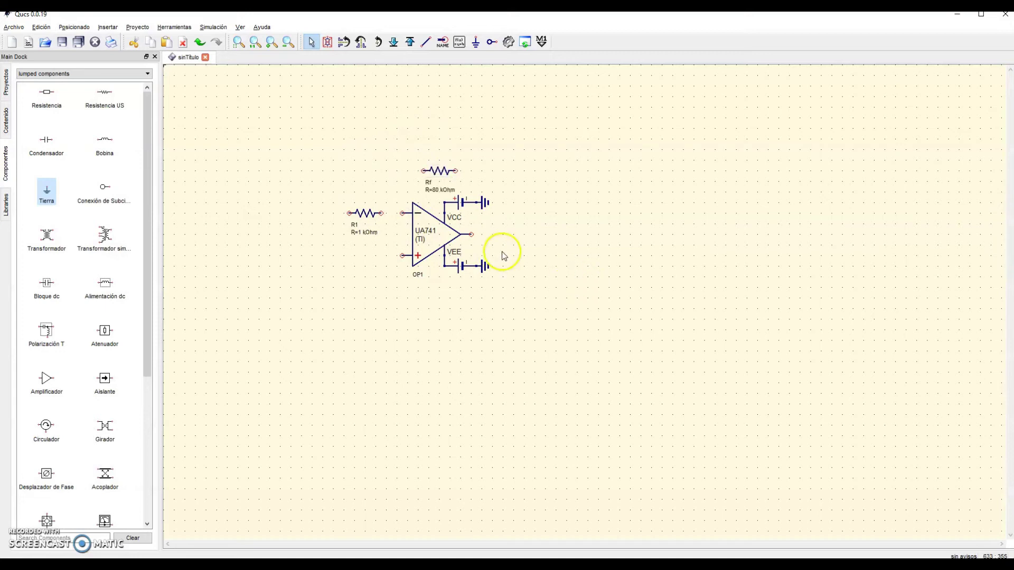
right_click(371, 215)
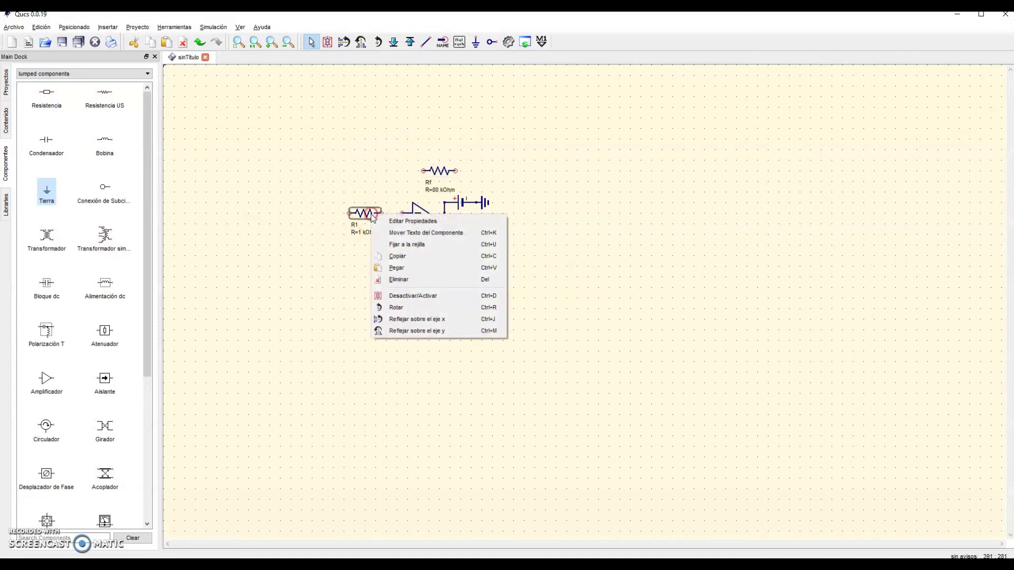
click(409, 233)
drag(355, 229, 354, 209)
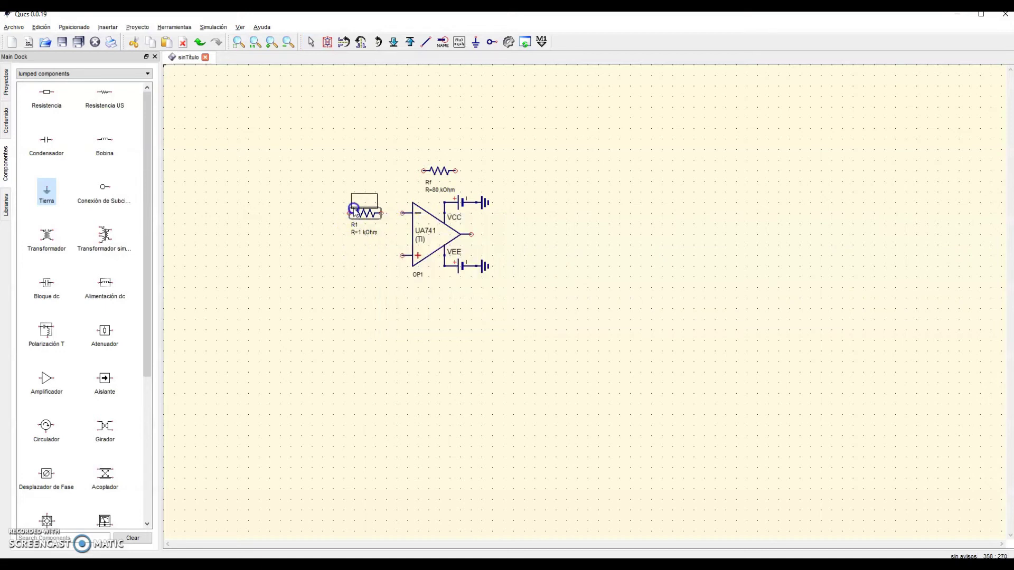
click(433, 192)
drag(433, 192, 431, 159)
key(Escape)
click(376, 167)
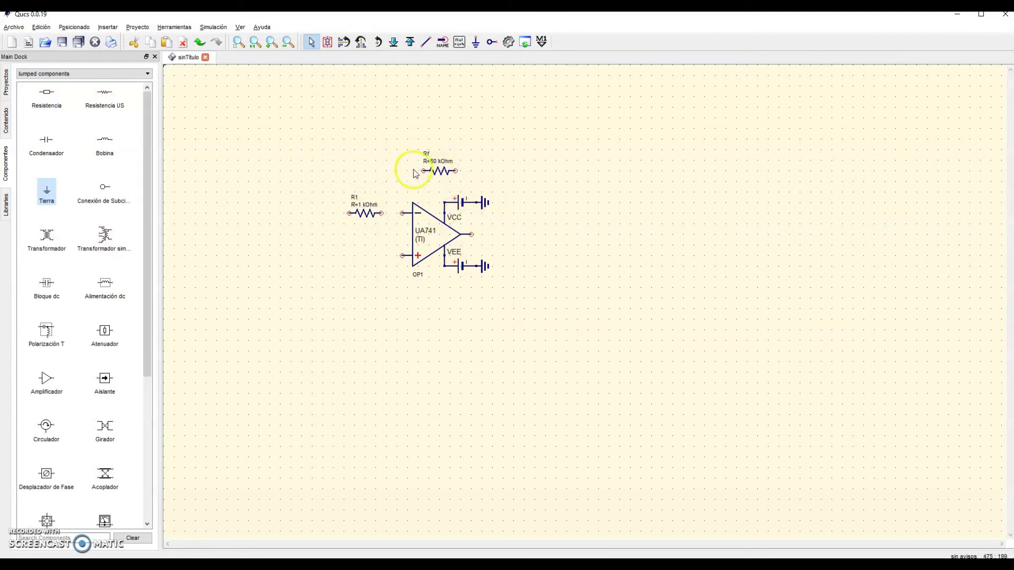
scroll(411, 180, up, 1)
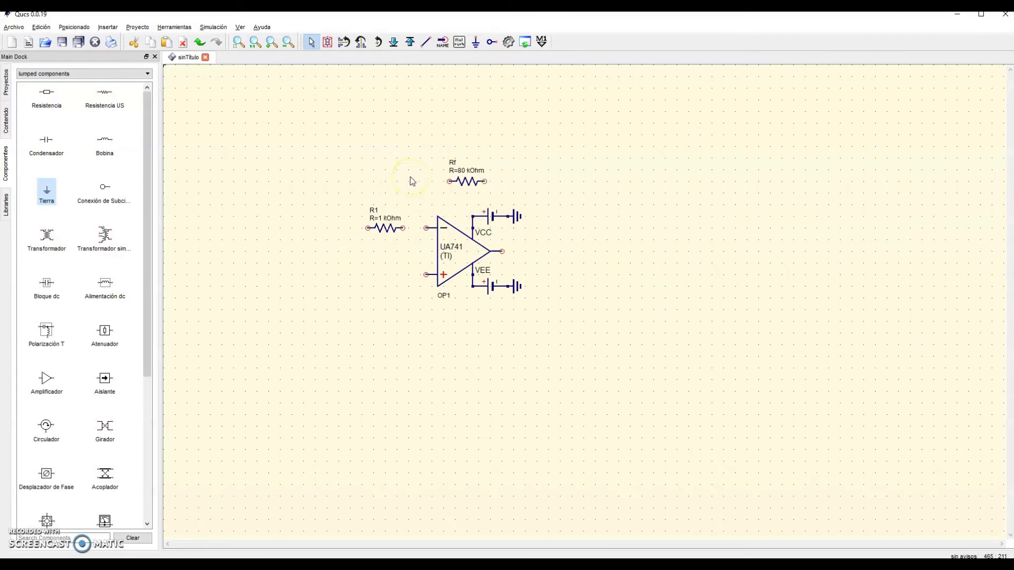
- Shift Rf slightly to the right and wire R1's right terminal to the op-amp's inverting input
drag(462, 188, 468, 194)
click(404, 193)
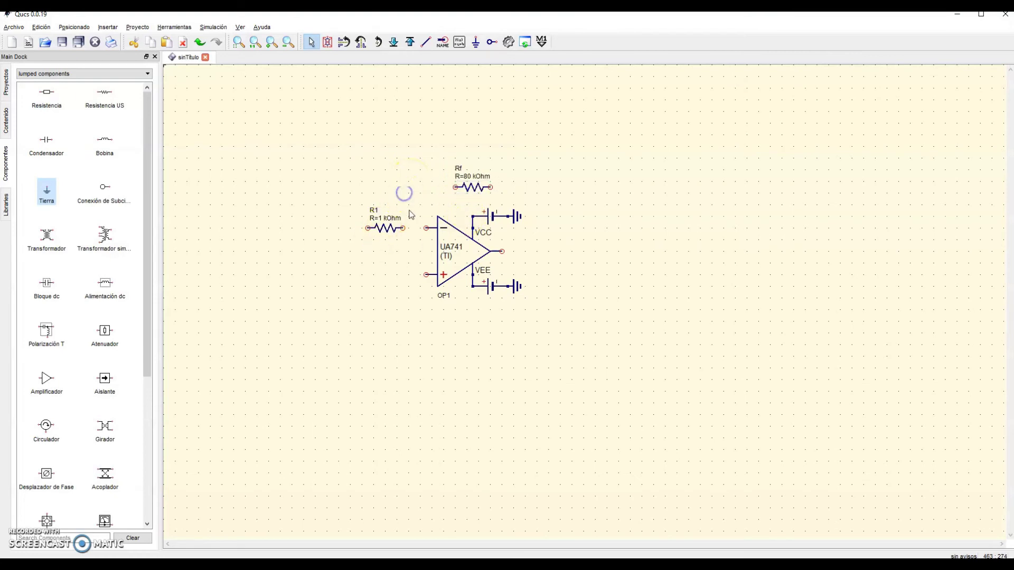
key(ctrl+e)
click(404, 228)
click(426, 229)
- Wire Rf as the feedback path, from the node between R1 and the inverting input to the op-amp's output
click(455, 187)
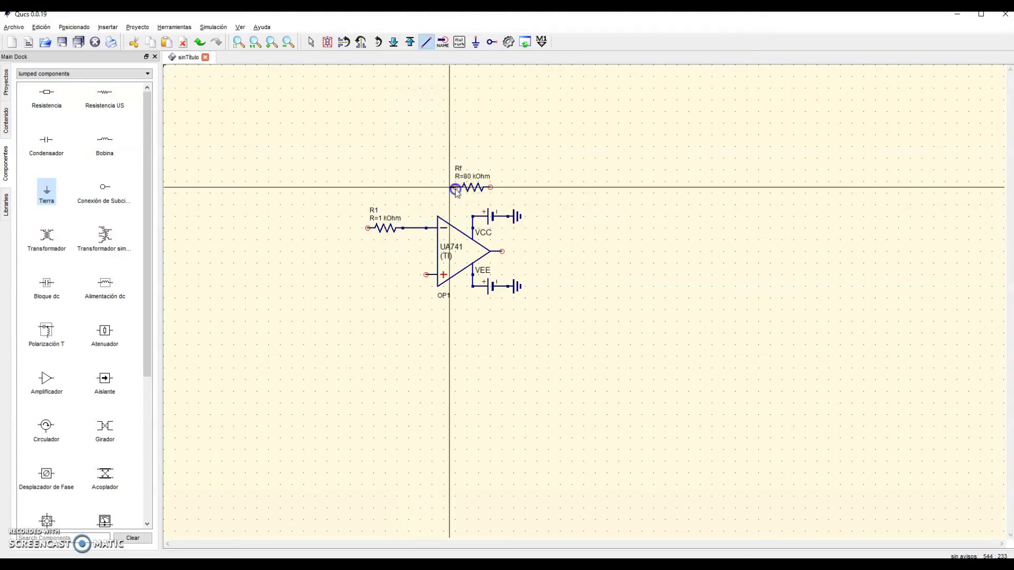
click(424, 193)
click(420, 188)
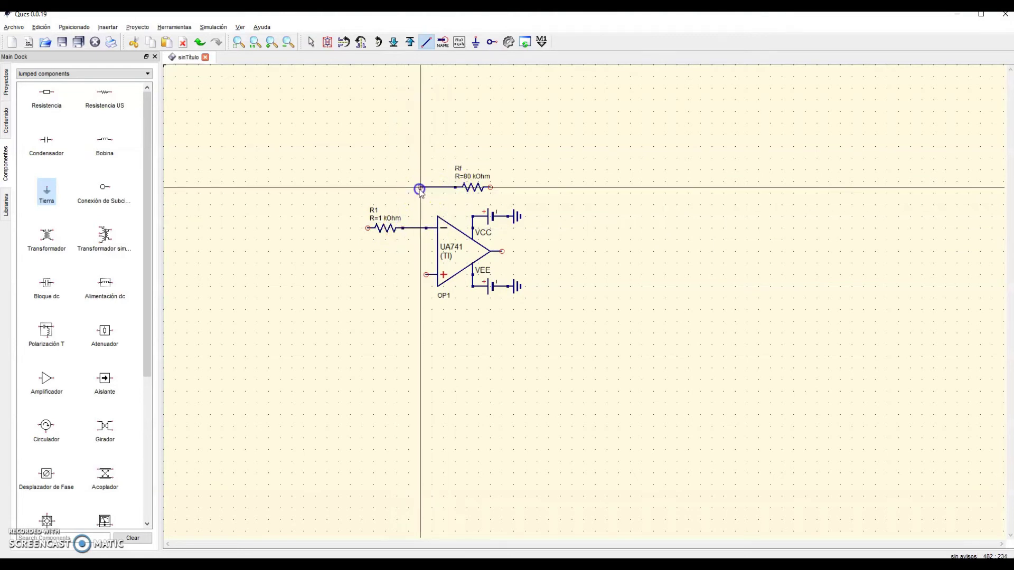
click(420, 228)
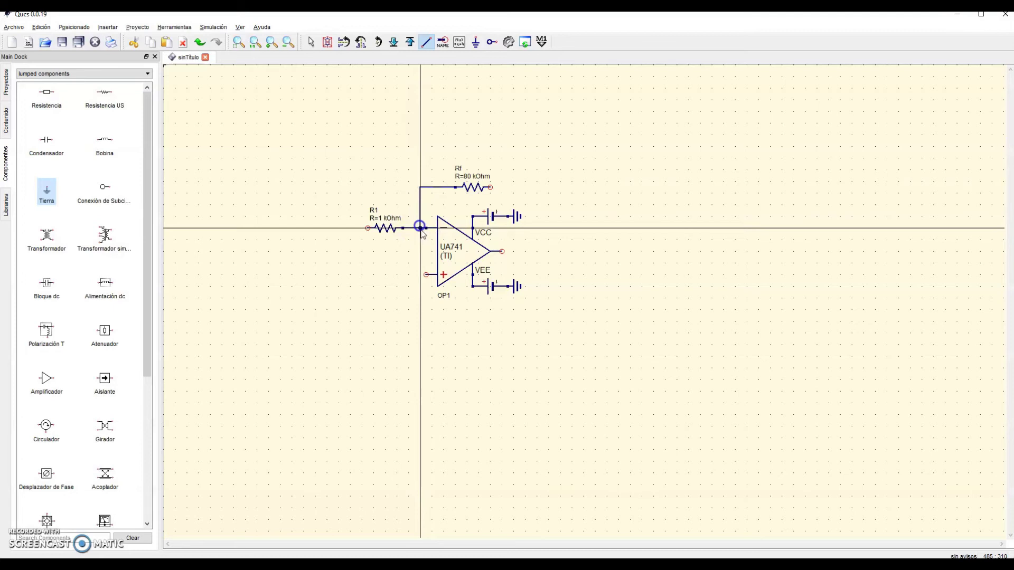
click(490, 188)
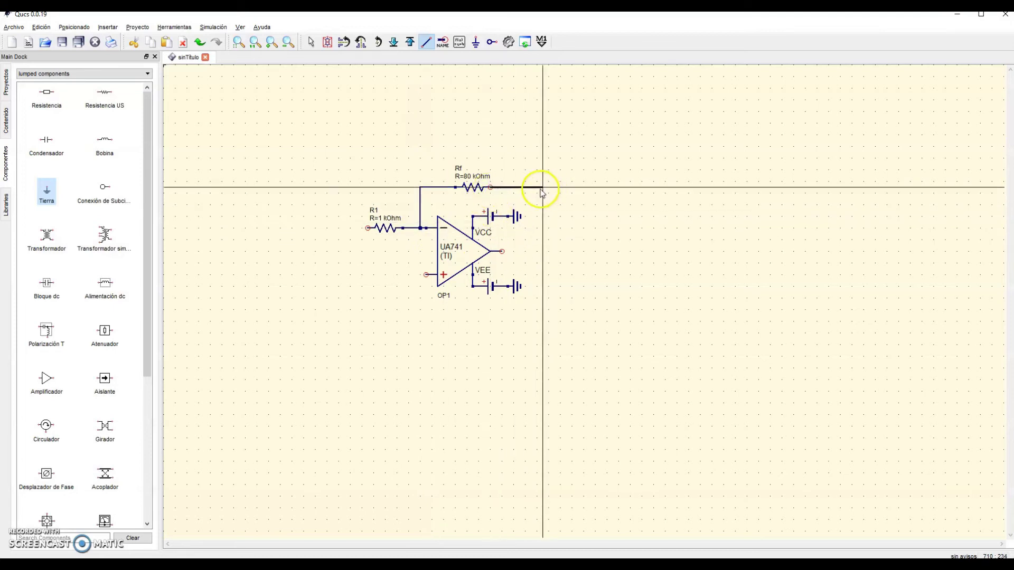
click(542, 187)
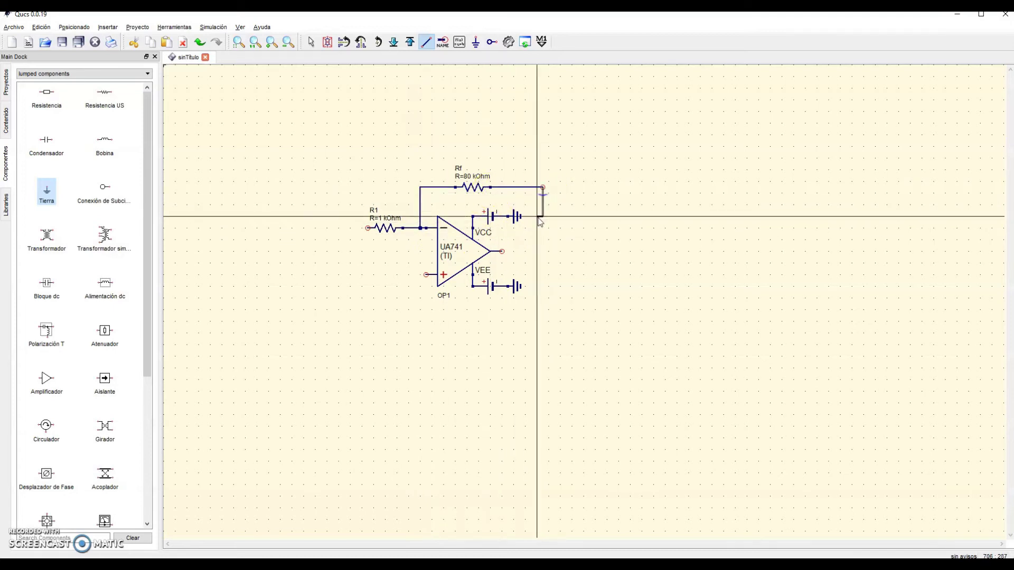
click(502, 252)
key(Escape)
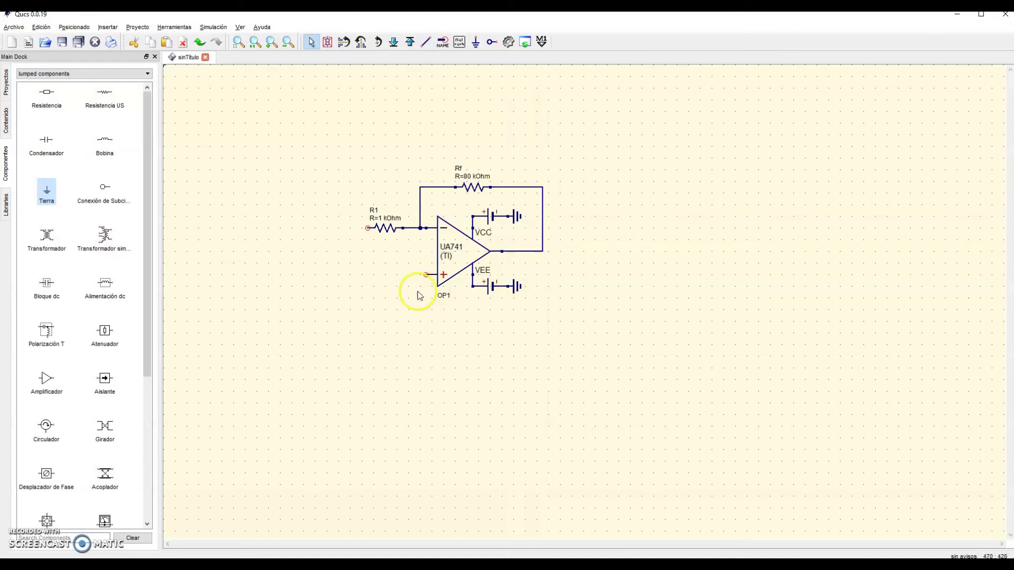
- Place a ground symbol below and left of the op-amp's non-inverting input and wire it to that input
click(47, 191)
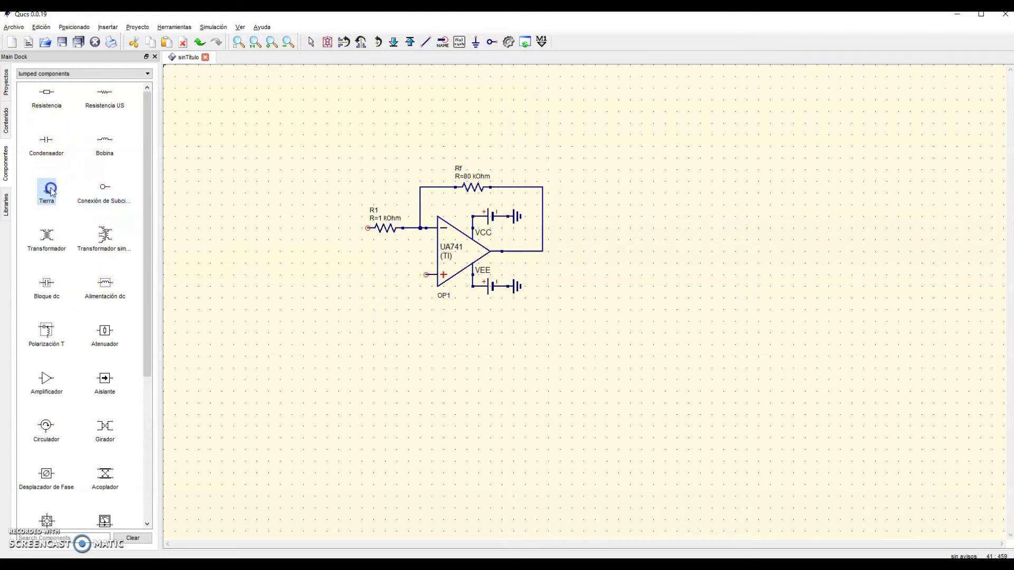
click(410, 295)
right_click(410, 291)
key(ctrl+e)
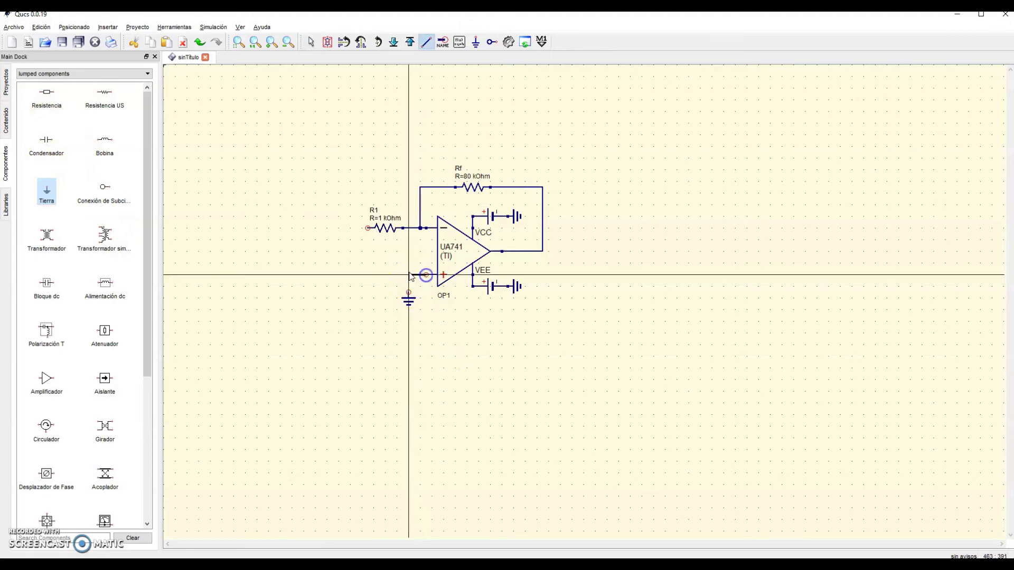
click(410, 274)
click(408, 292)
right_click(408, 292)
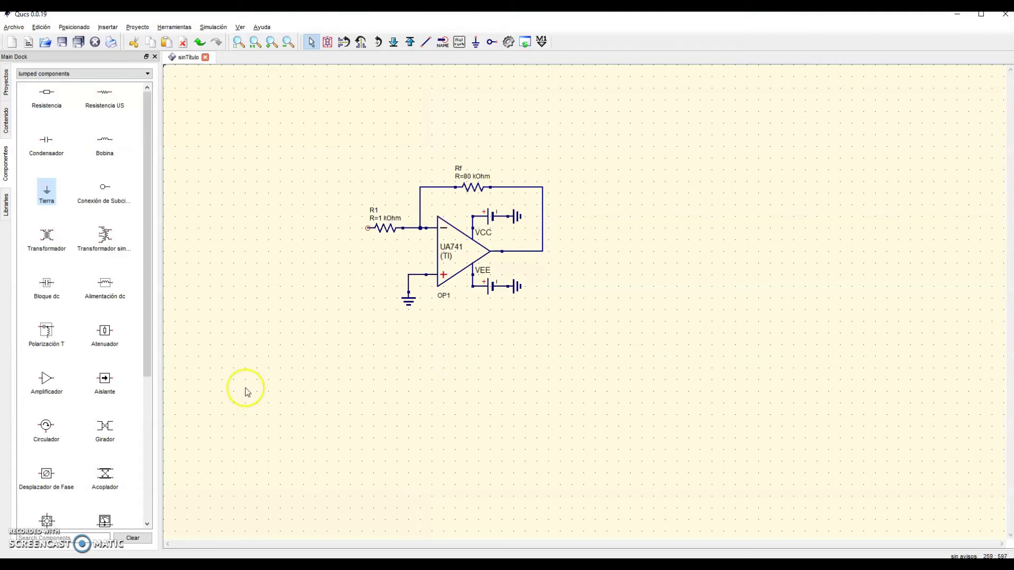
- Place an AC voltage source to the left of and below R1
click(74, 77)
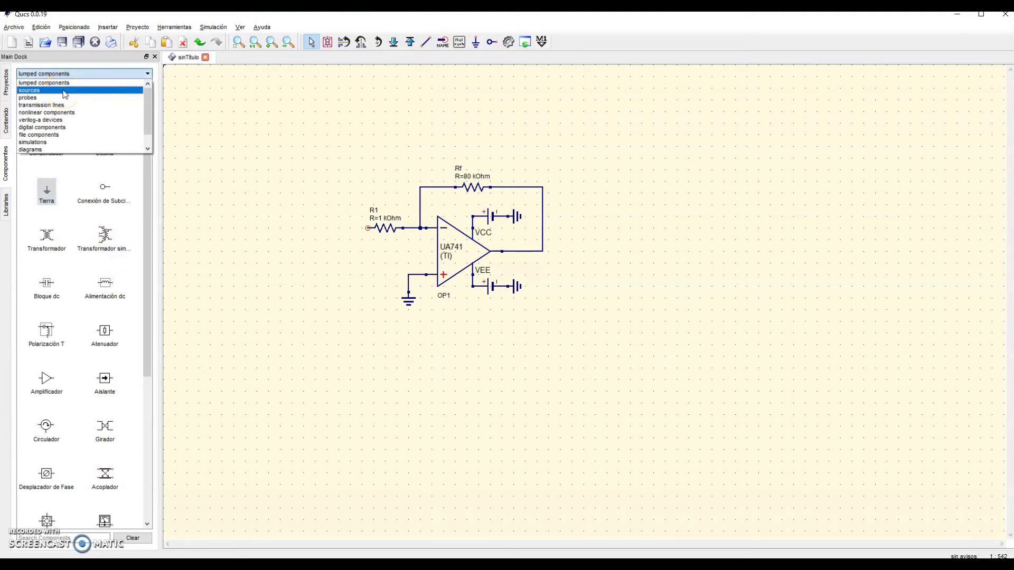
click(63, 91)
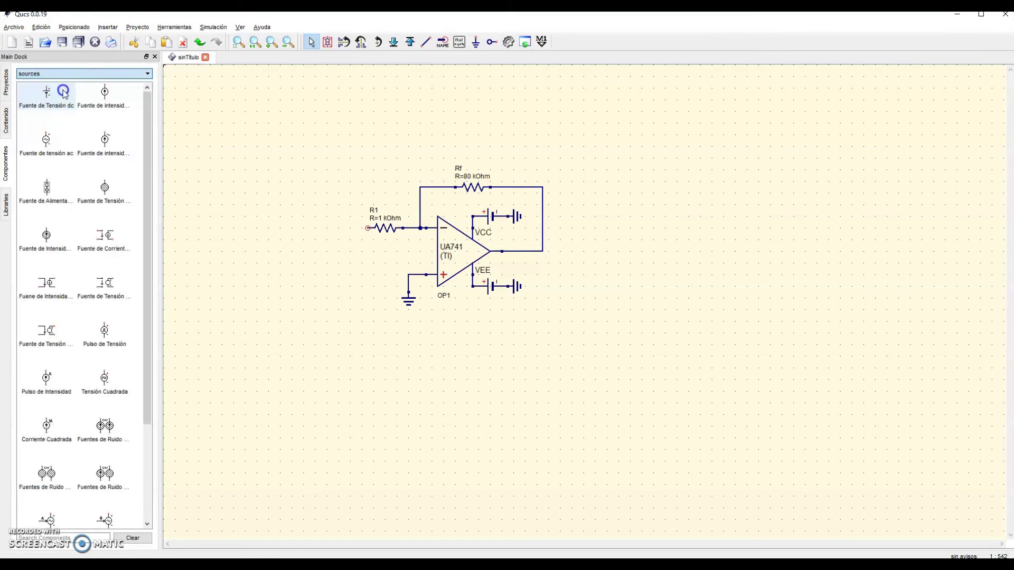
click(45, 140)
click(46, 141)
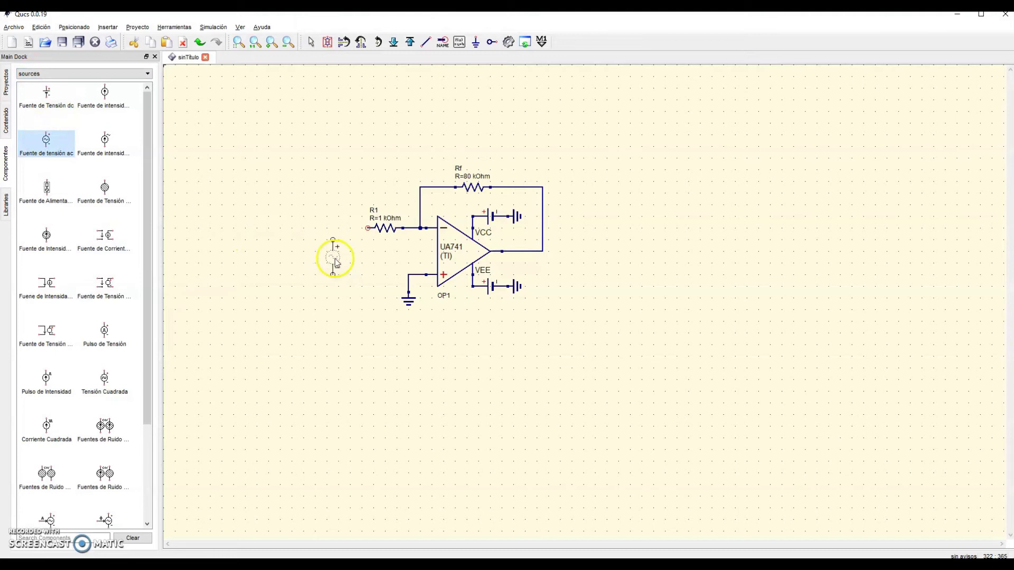
click(338, 257)
right_click(354, 310)
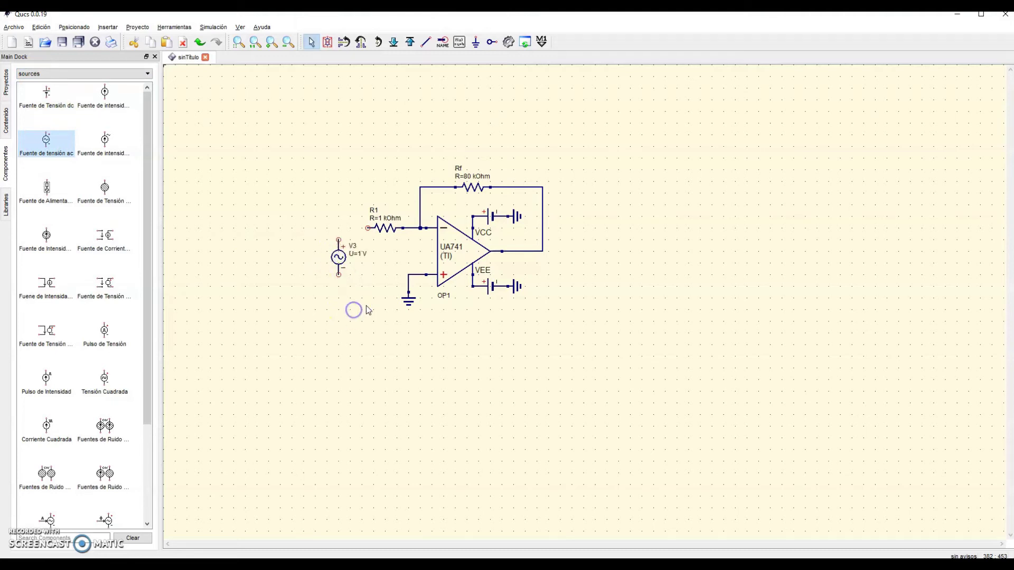
- Place a copy of the non-inverting input's ground symbol below the AC source, connected to its negative terminal
click(61, 88)
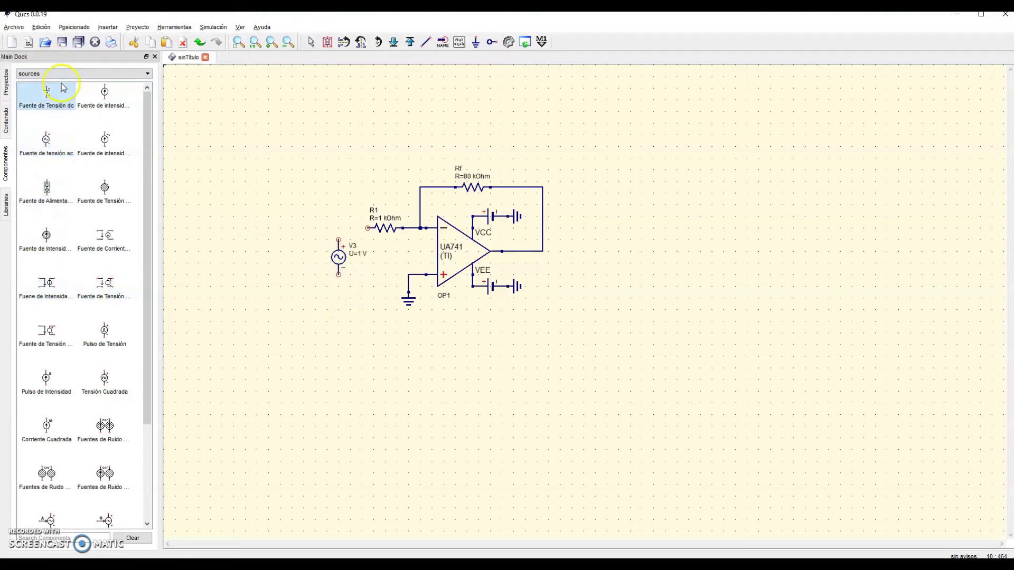
key(Escape)
click(409, 300)
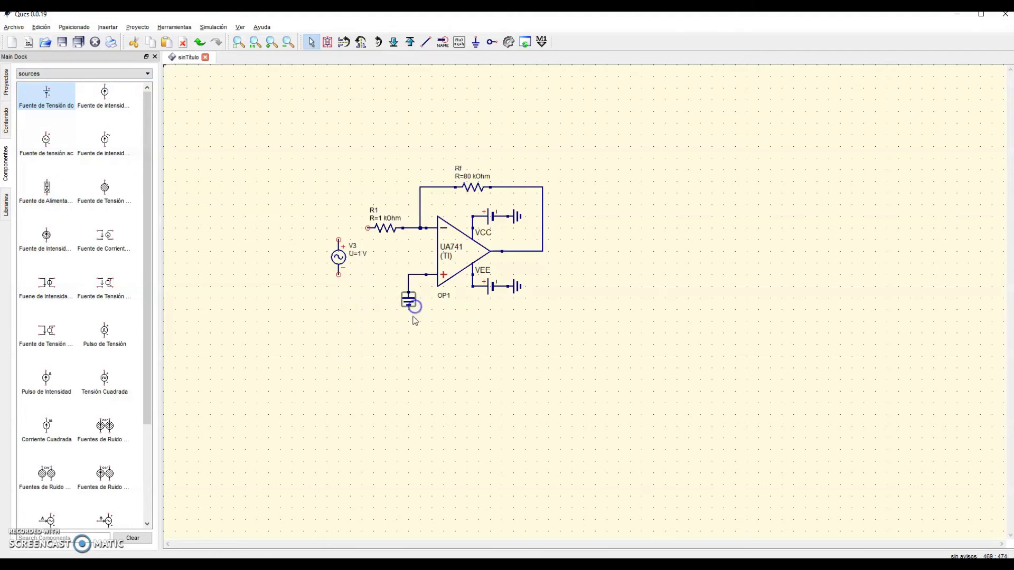
click(339, 279)
key(Escape)
drag(340, 283, 344, 316)
click(375, 333)
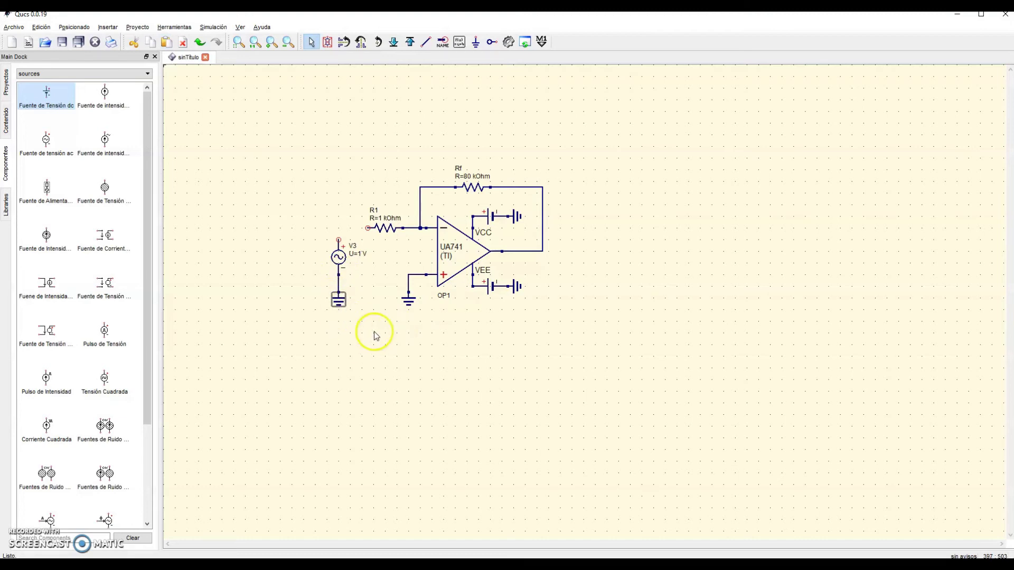
- Wire the AC source's positive terminal to R1's free left terminal
click(333, 229)
key(ctrl+e)
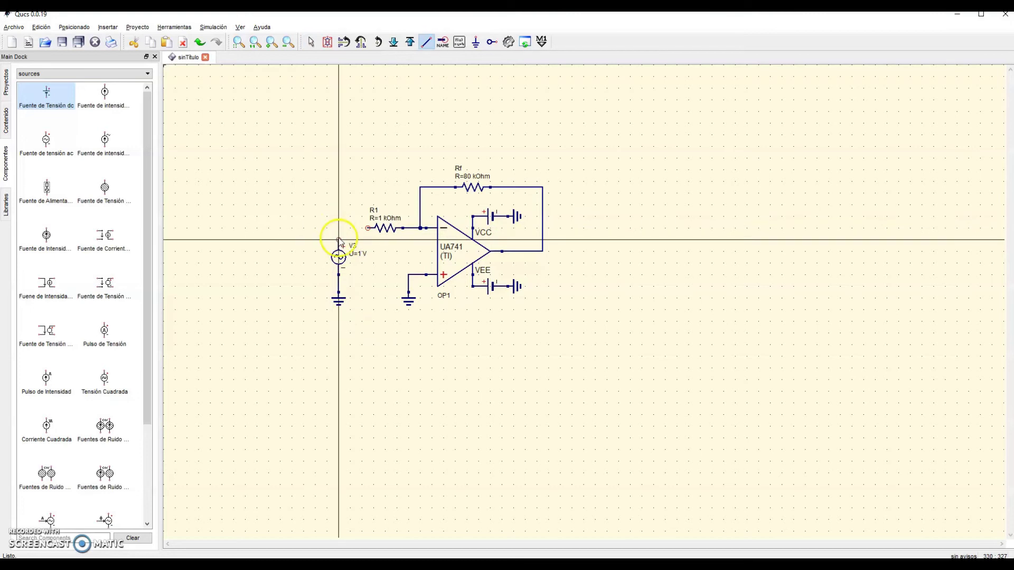
click(339, 240)
click(368, 228)
right_click(377, 292)
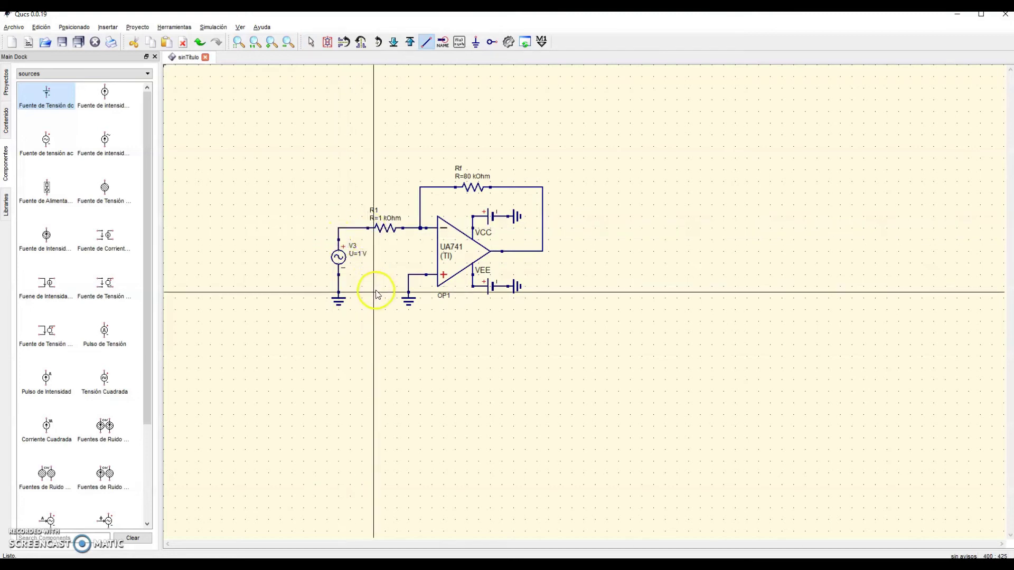
- Set the AC source's peak voltage to 50 mV and its frequency to 1 kHz
double_click(338, 257)
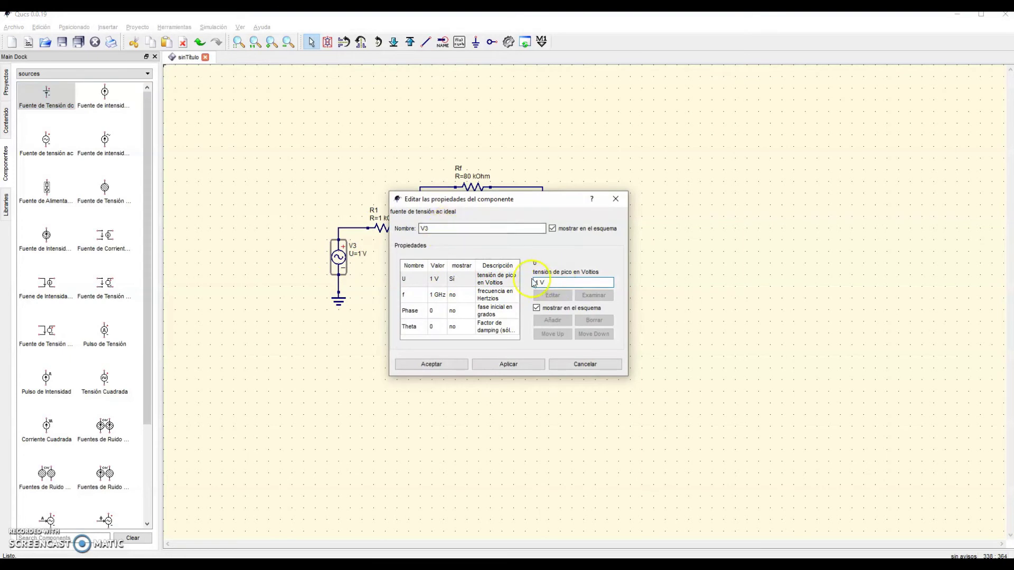
double_click(539, 281)
click(508, 364)
click(438, 294)
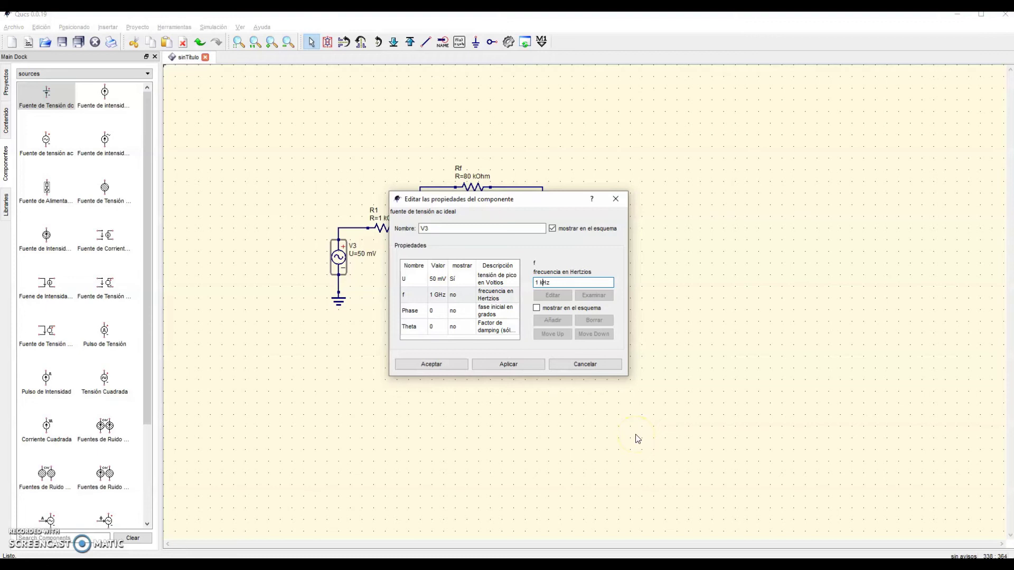
click(511, 367)
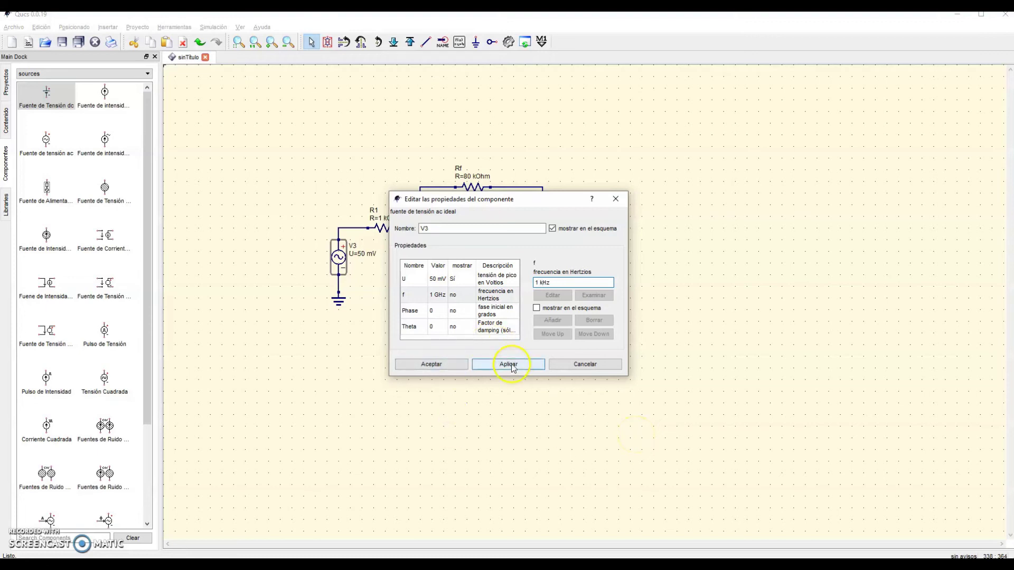
click(469, 366)
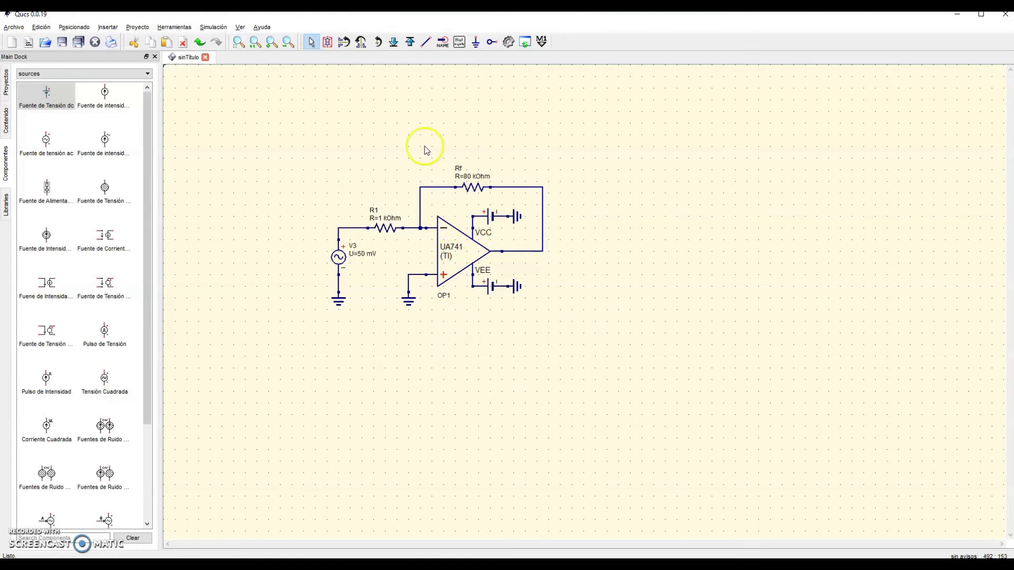
- Label the wire between the AC source and R1 as Vi
click(443, 41)
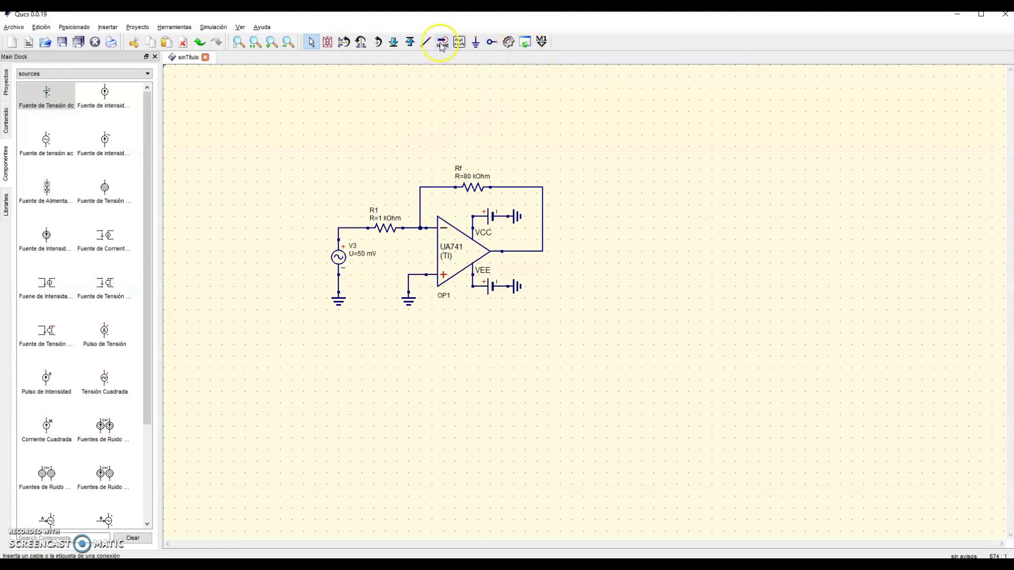
click(339, 235)
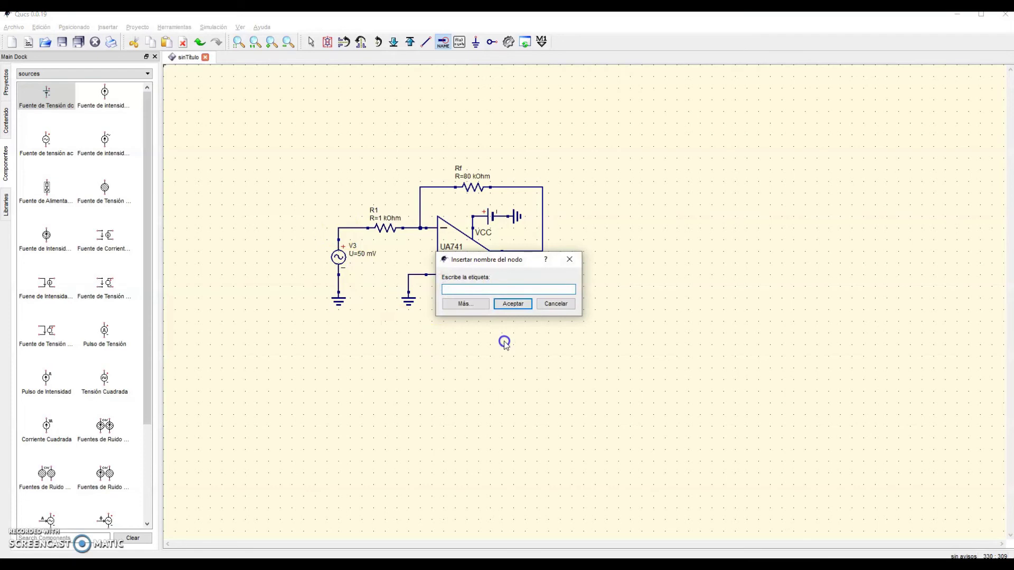
click(525, 305)
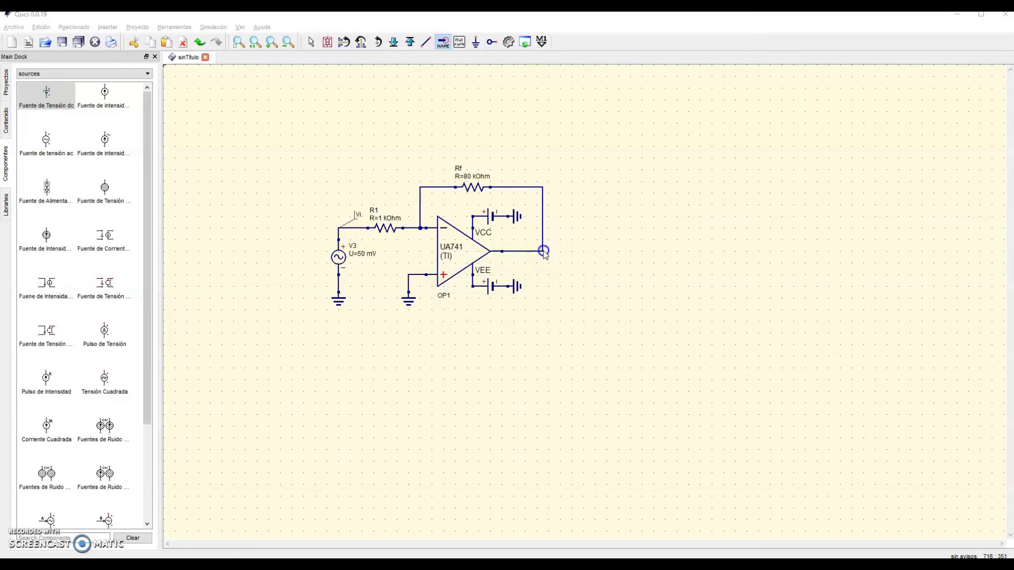
- Label the op-amp's output wire as Vo
click(544, 252)
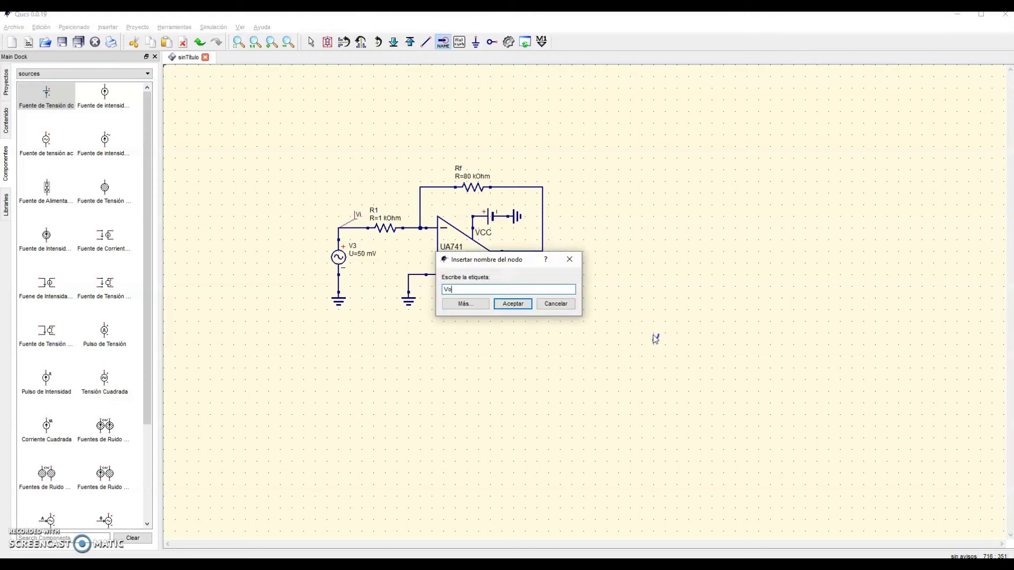
text(Vo)
click(516, 304)
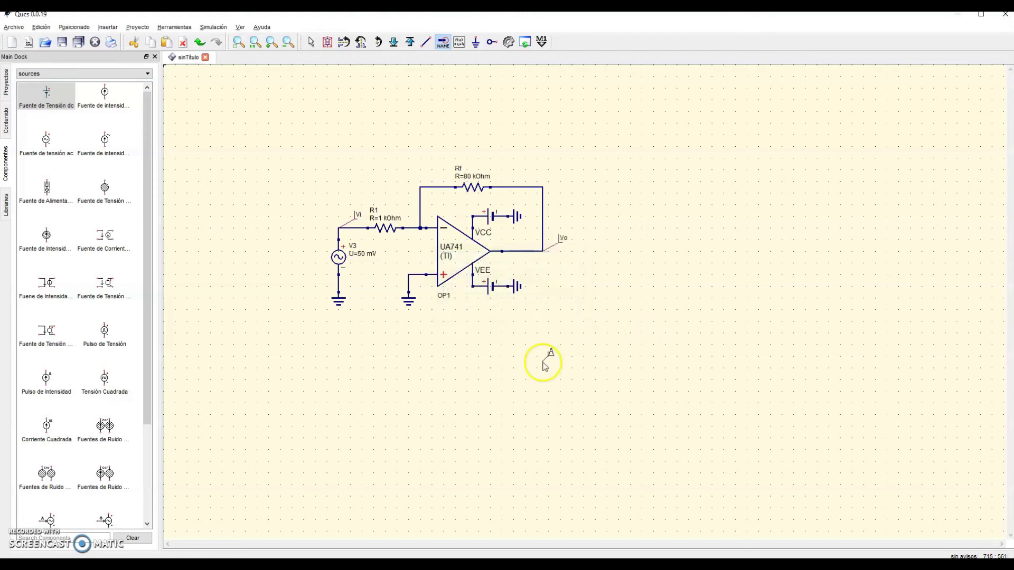
right_click(543, 363)
click(529, 338)
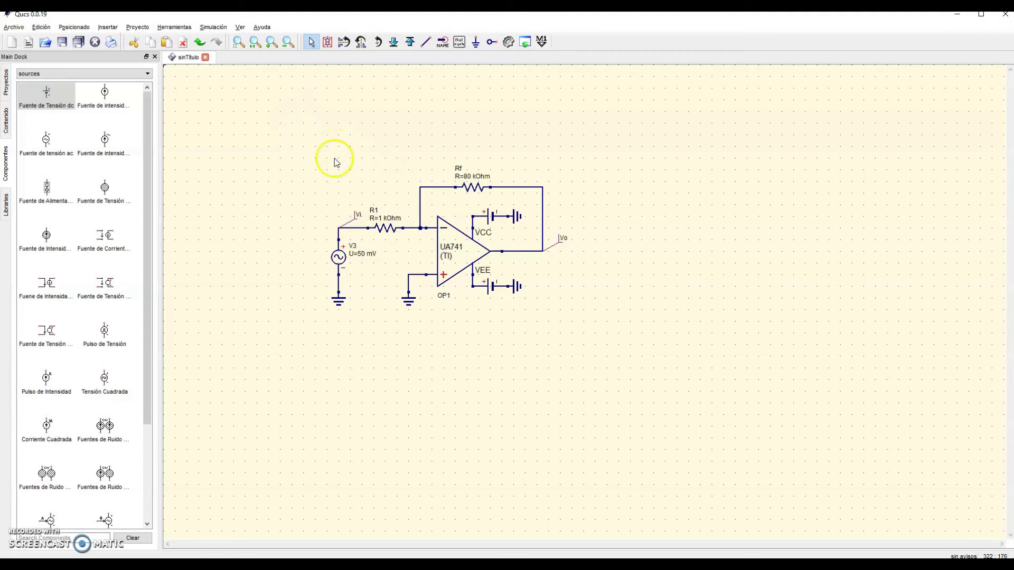
- Add a DC simulation block to the right of the amplifier circuit
click(140, 80)
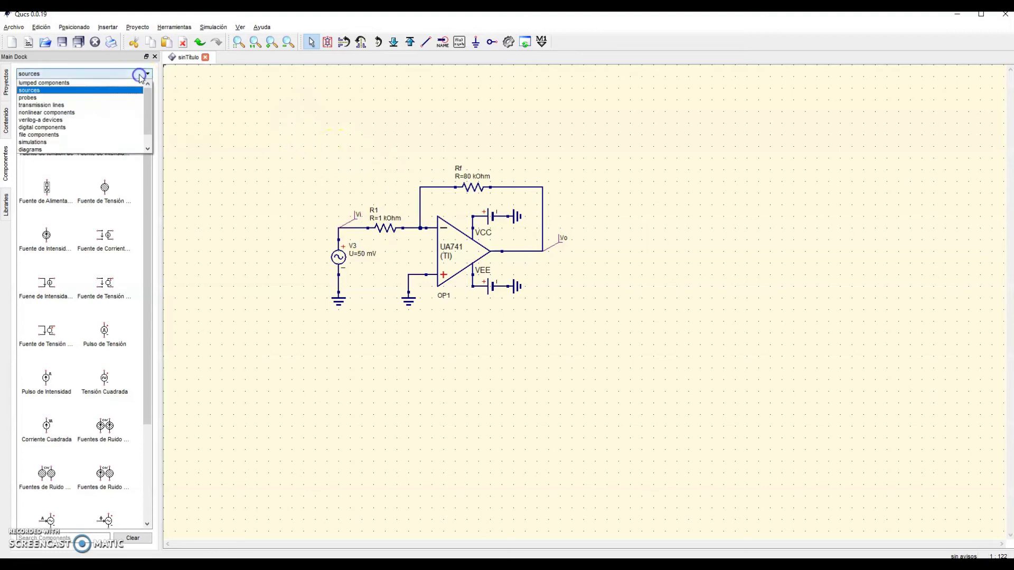
click(69, 140)
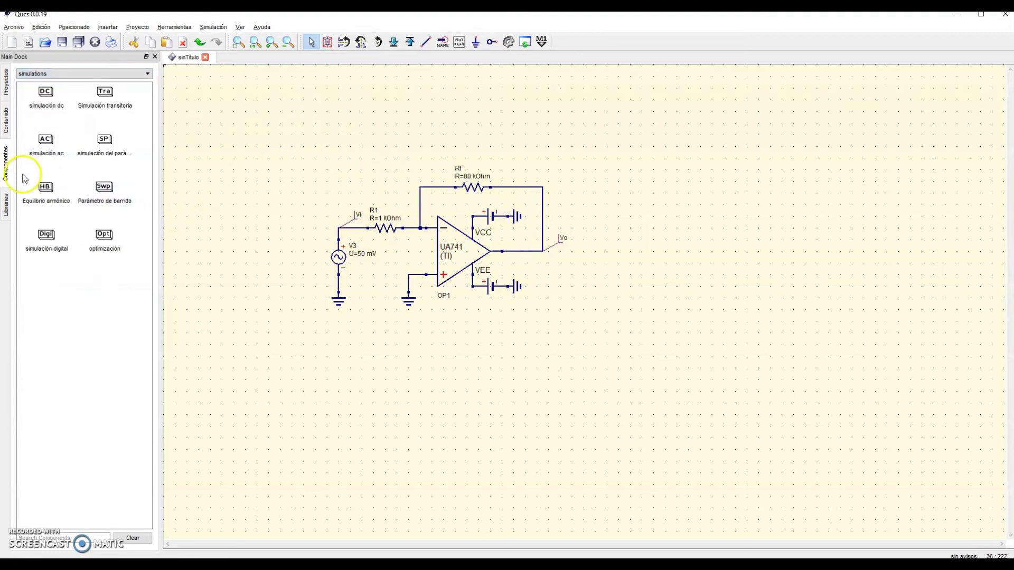
click(47, 98)
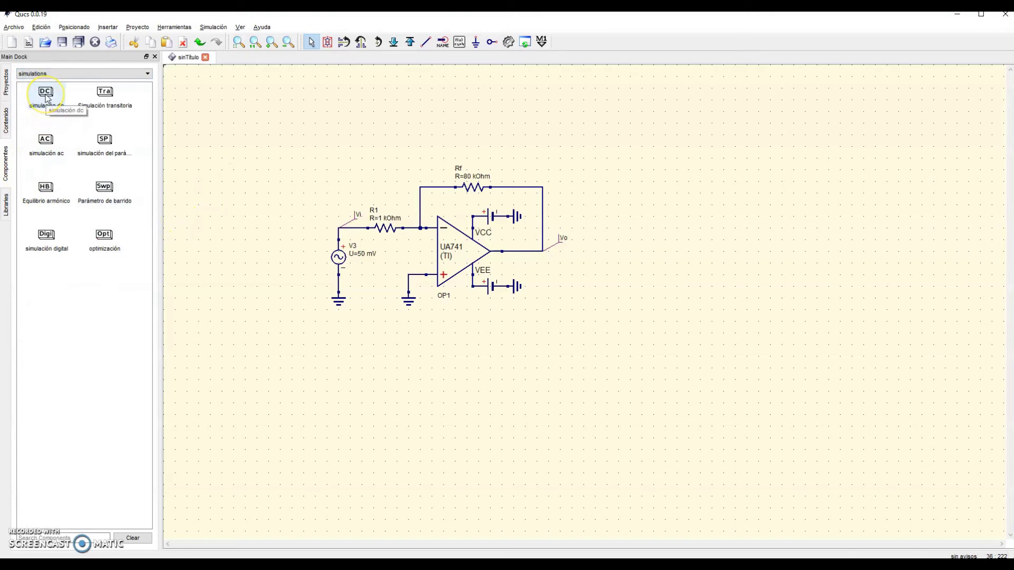
click(47, 98)
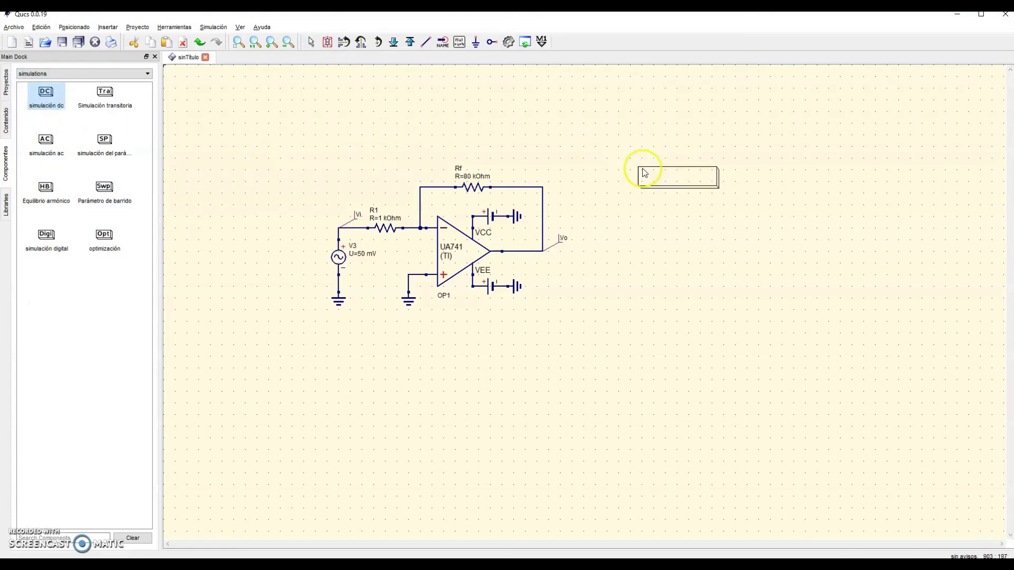
click(590, 190)
key(Escape)
click(629, 204)
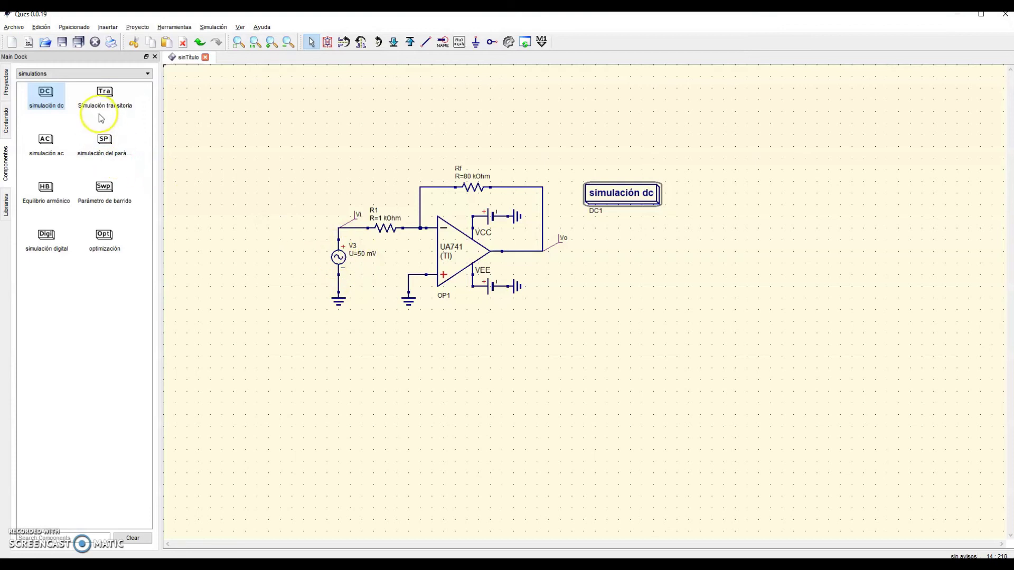
- Add a transient simulation block below the DC simulation block
click(112, 103)
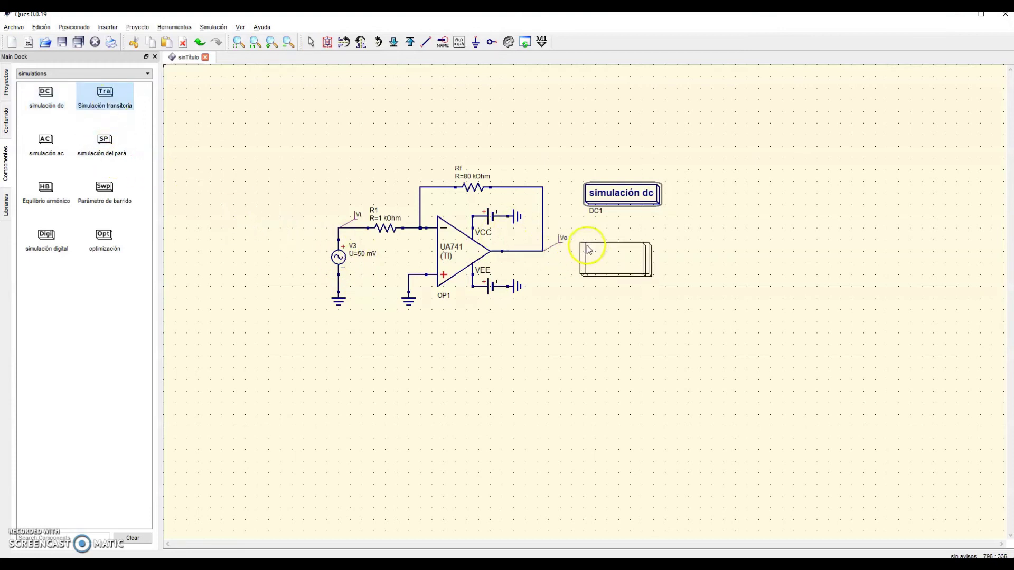
click(590, 227)
key(Escape)
- Set the transient simulation's stop time to 3 ms and its number of points to 501
double_click(622, 251)
click(438, 325)
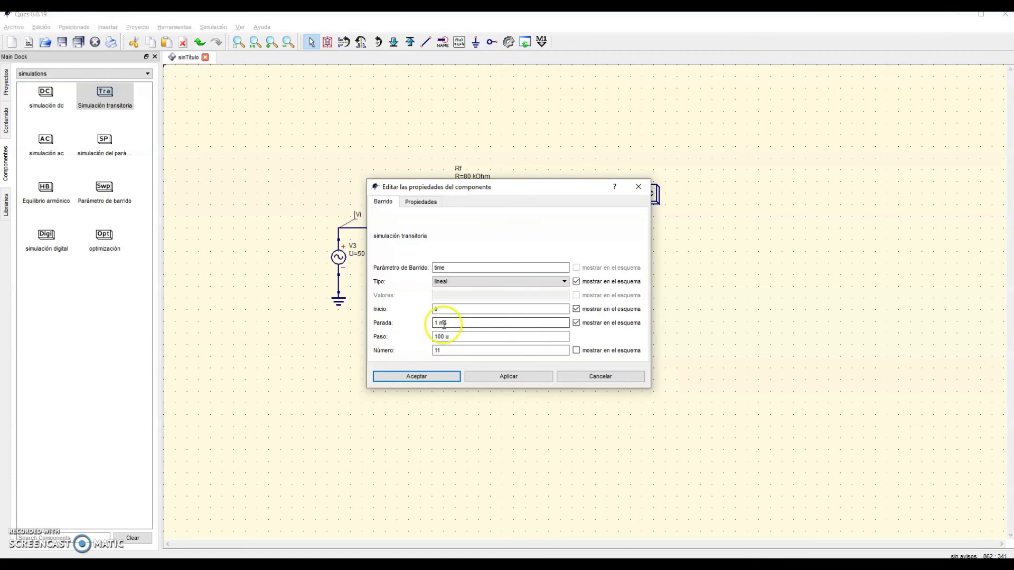
double_click(439, 323)
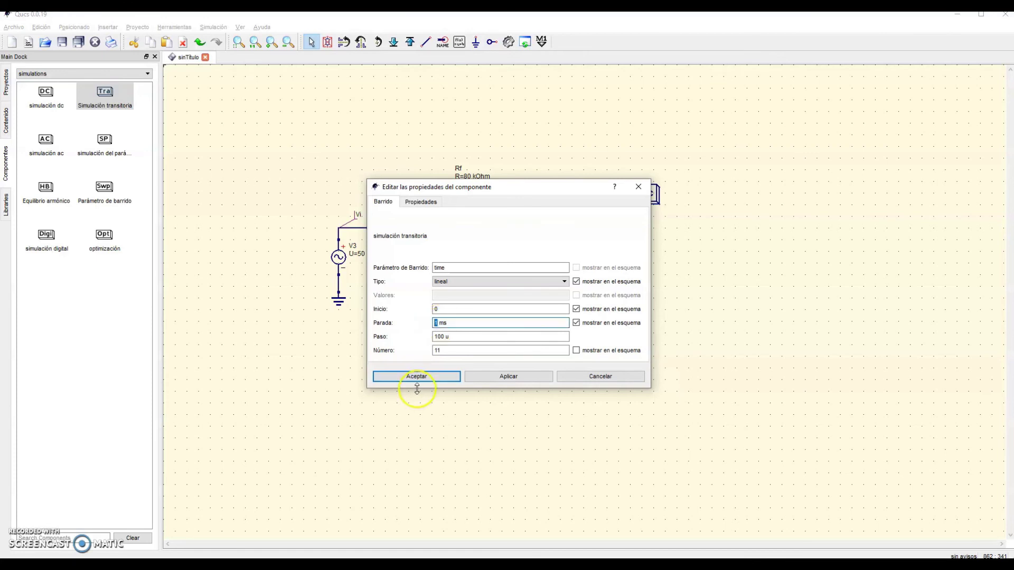
double_click(439, 351)
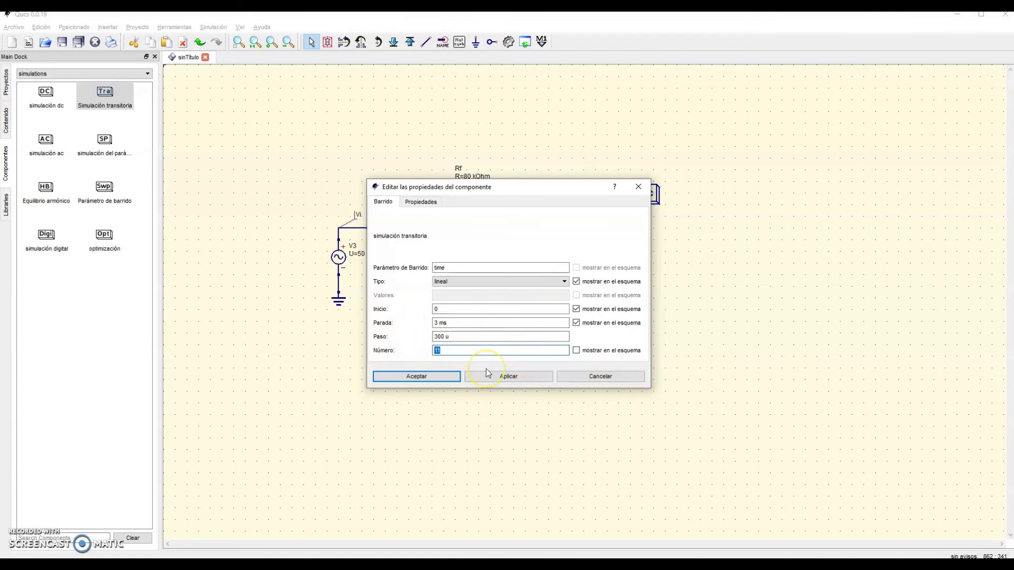
text(501)
click(506, 377)
click(429, 379)
click(439, 396)
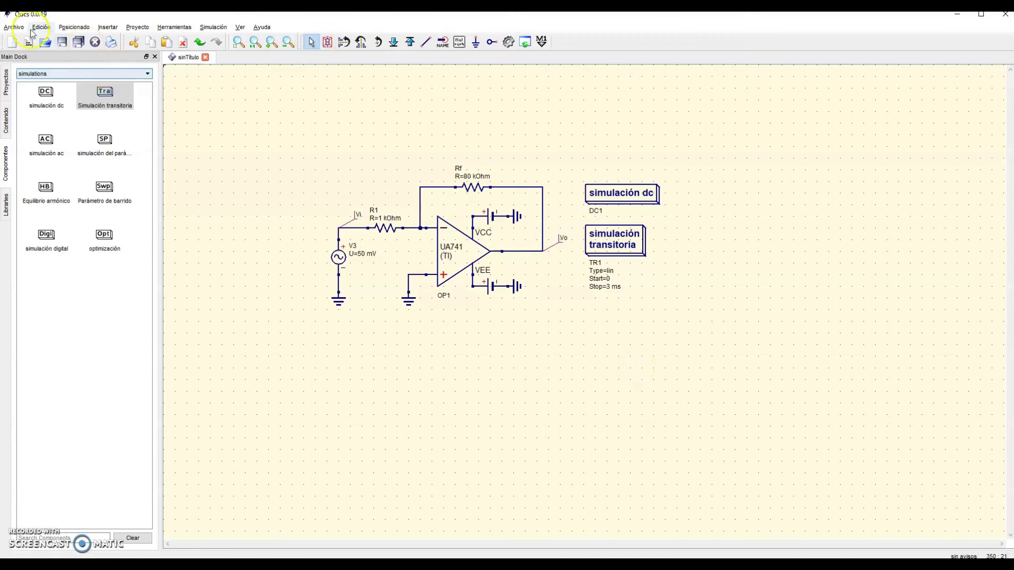
- Save the schematic as OpAmp-AmpInversor
click(63, 42)
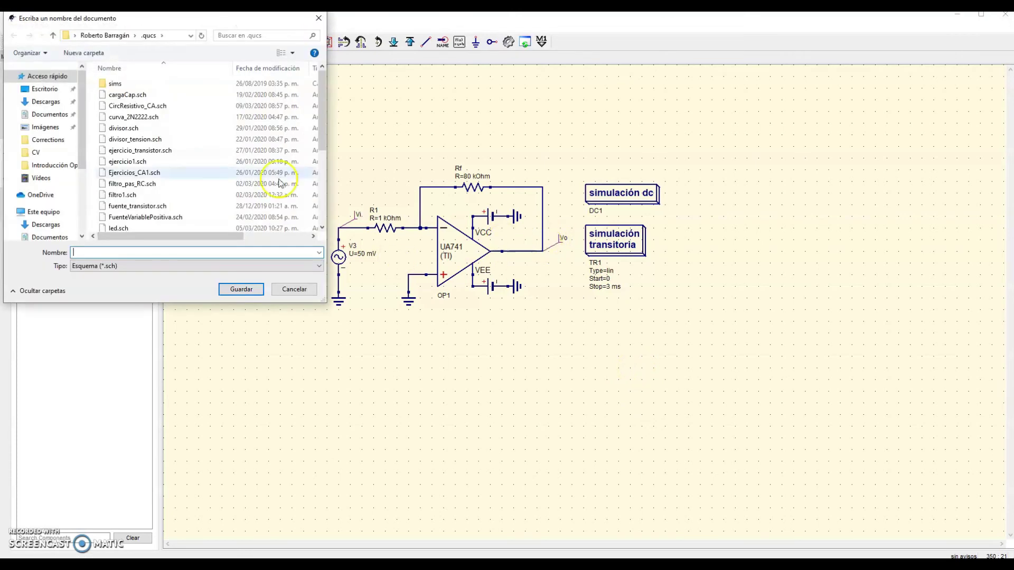
click(138, 252)
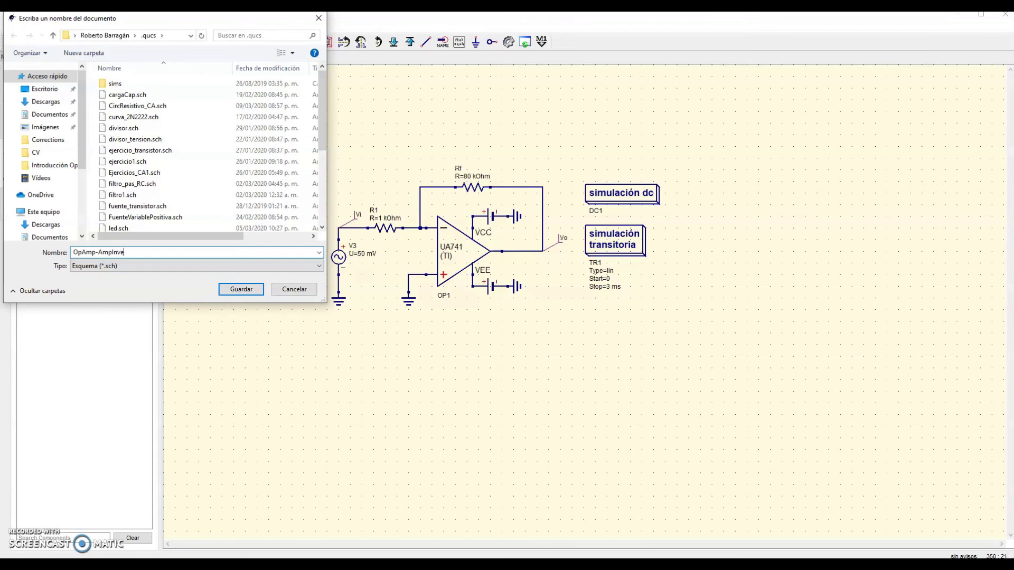
key(Return)
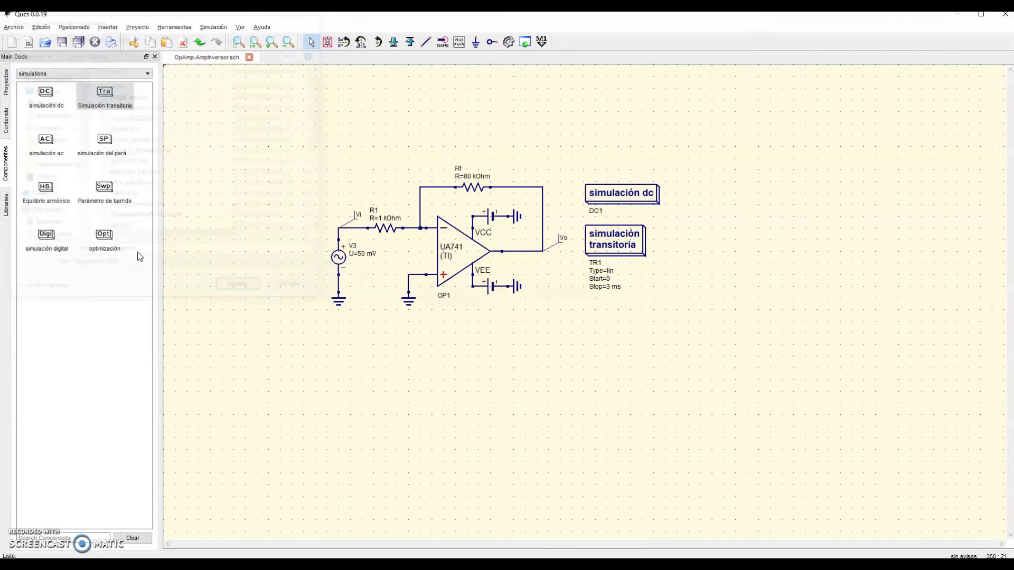
- Run the simulation and return to the OpAmp-AmpInversor.sch schematic
click(199, 298)
click(266, 144)
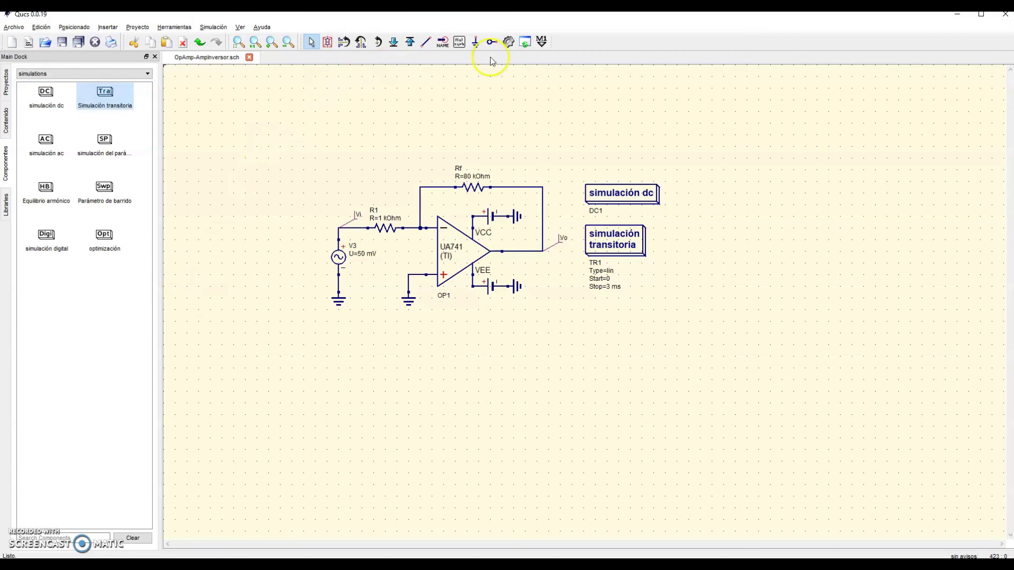
click(508, 42)
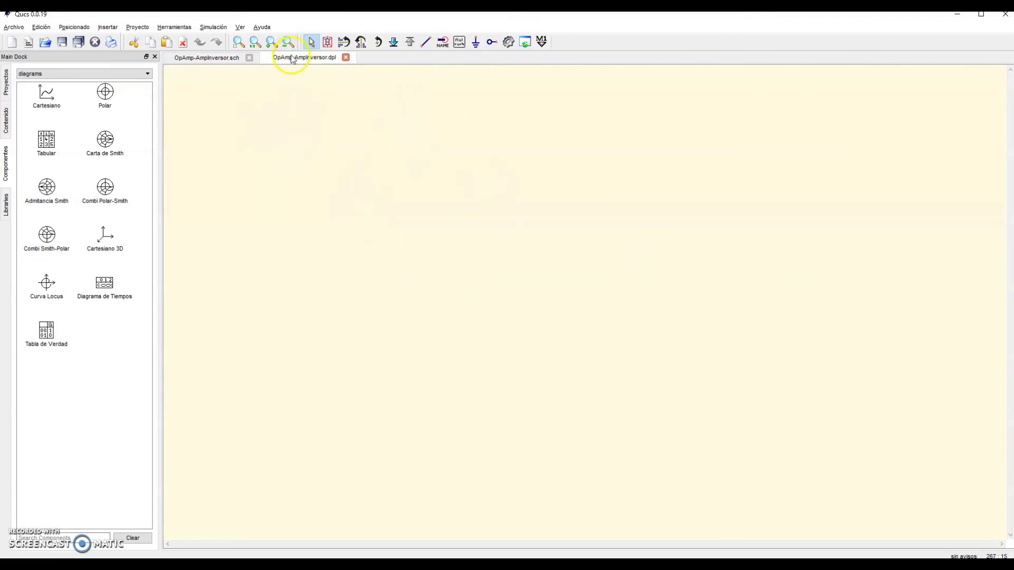
click(215, 61)
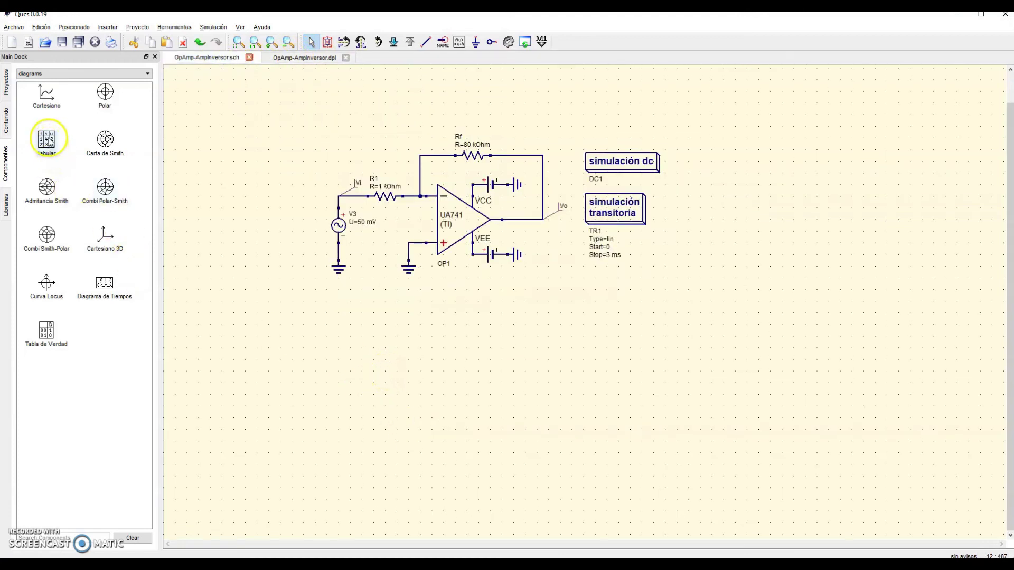
- Place a Cartesian diagram below the circuit that plots Vi.Vt and Vo.Vt
click(47, 100)
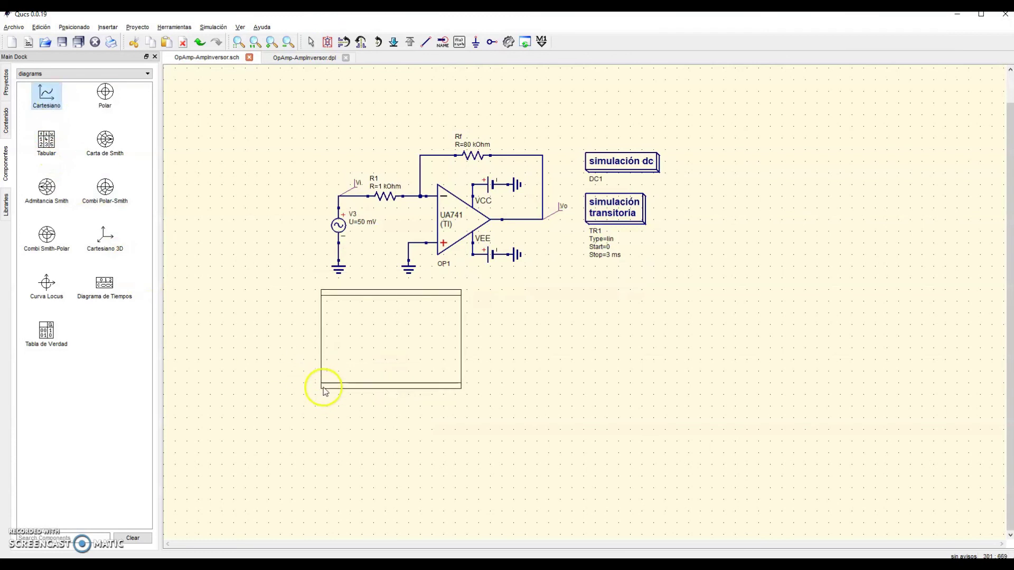
click(333, 398)
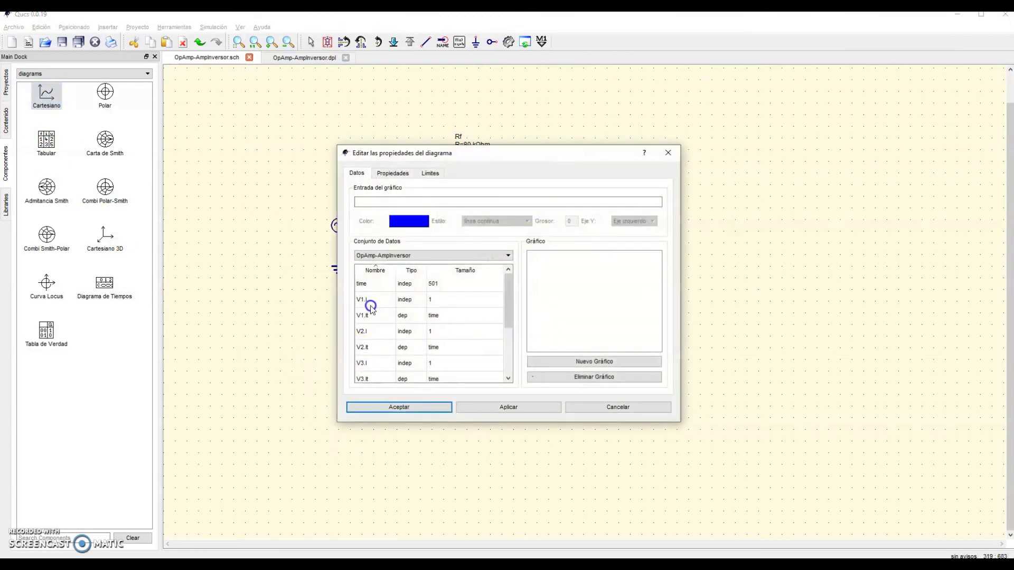
scroll(378, 350, down, 2)
double_click(370, 342)
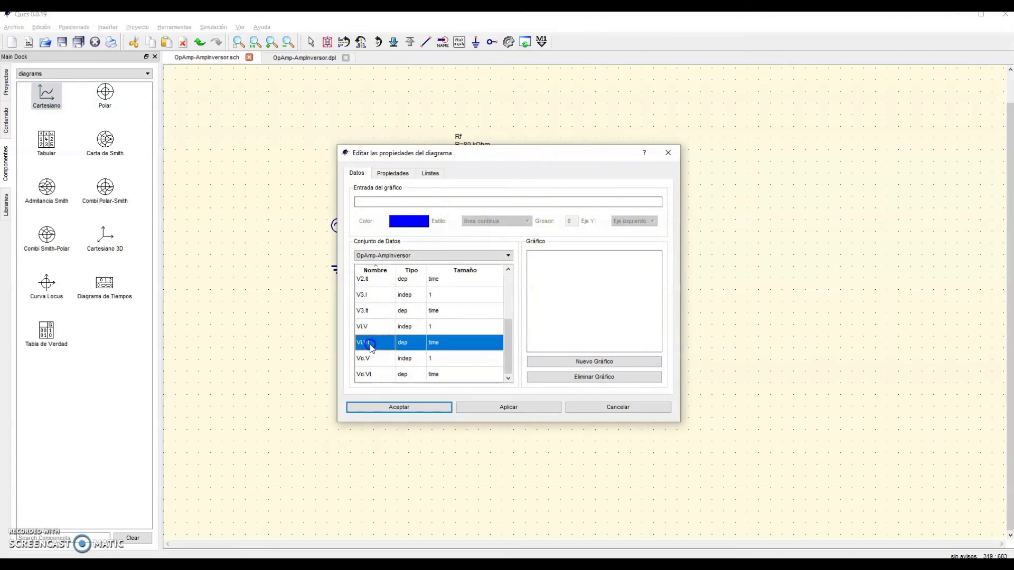
double_click(364, 374)
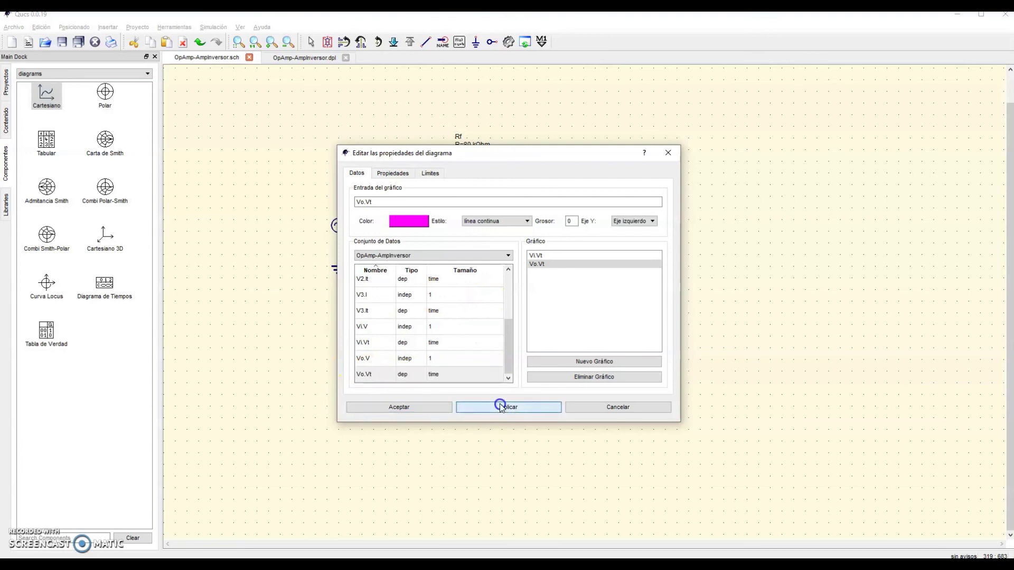
click(430, 407)
- Enlarge the diagram until it reaches from below the AC source to below the simulation blocks, and move it slightly up
click(437, 387)
drag(472, 395, 644, 423)
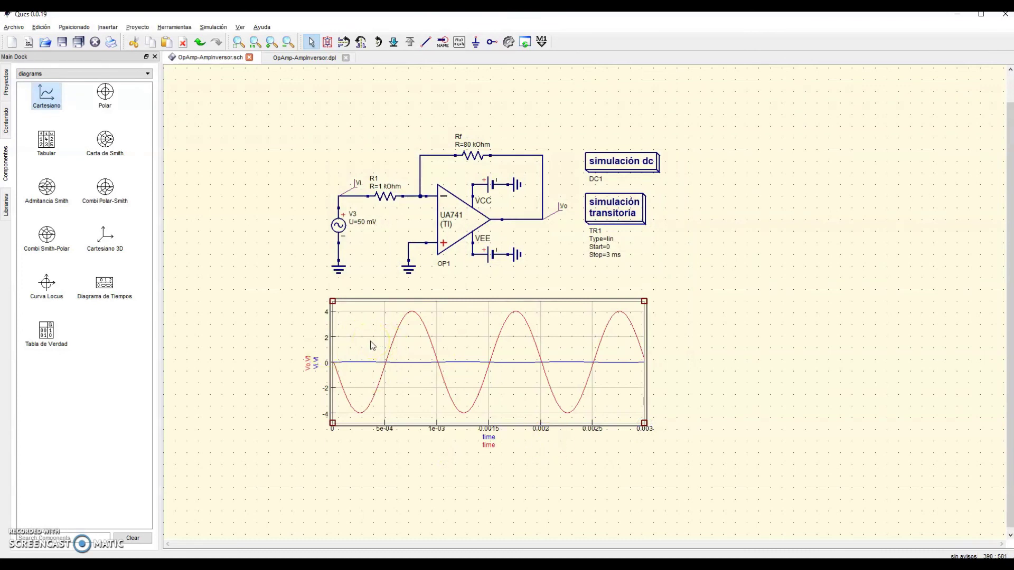
scroll(378, 336, down, 1)
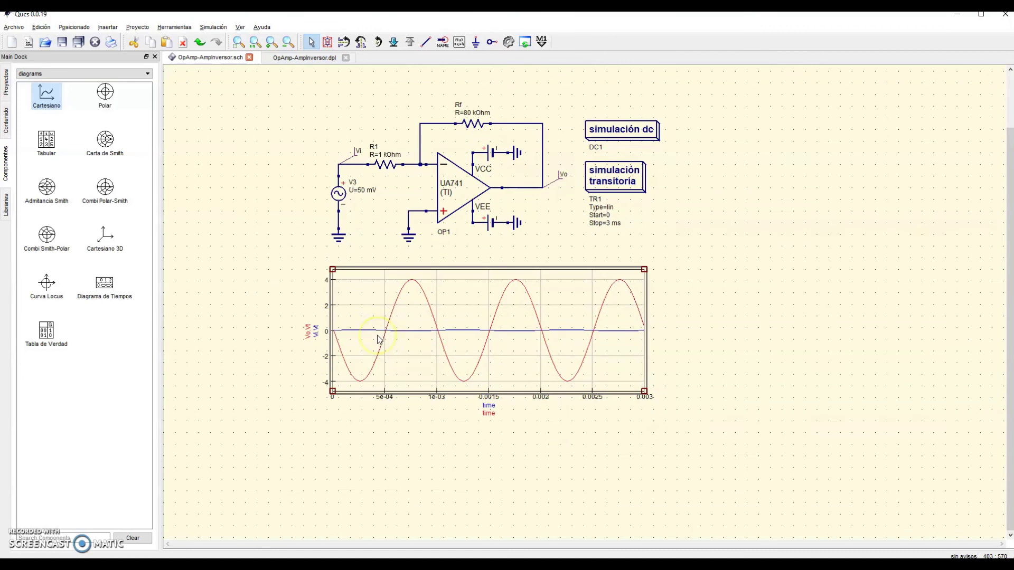
scroll(377, 335, down, 1)
drag(370, 301, 361, 287)
- Remove the Vo.Vt trace from the diagram, leaving only Vi.Vt plotted
double_click(378, 267)
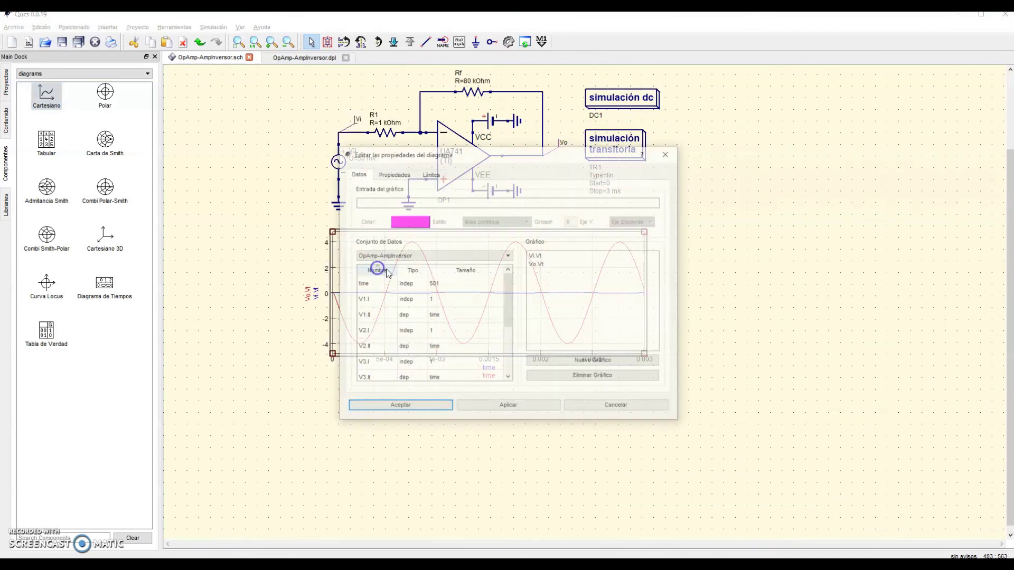
click(538, 264)
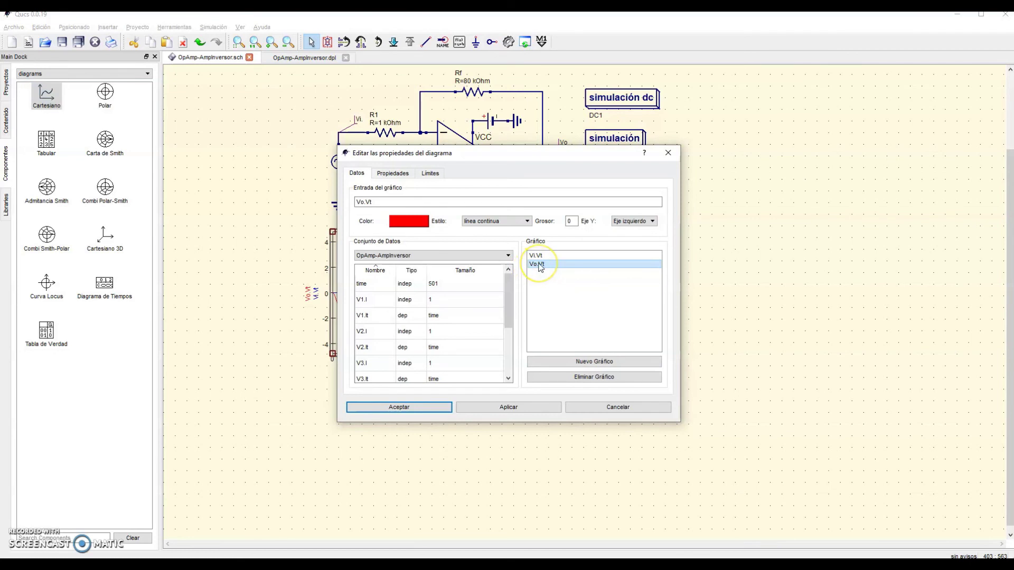
double_click(539, 266)
click(518, 407)
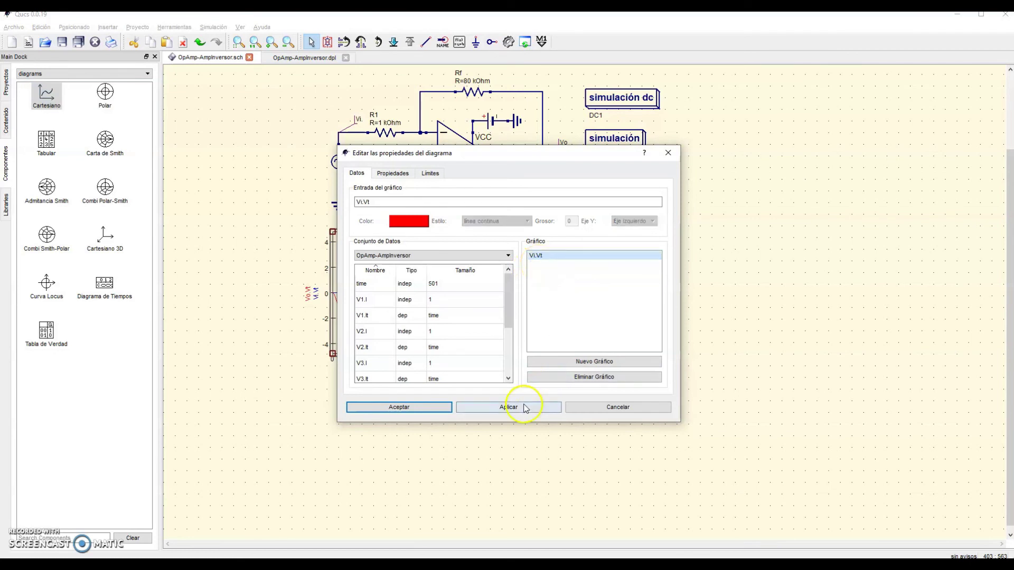
click(423, 407)
- Paste a copy of the Vi.Vt diagram directly below the original, aligned with its left edge
click(408, 286)
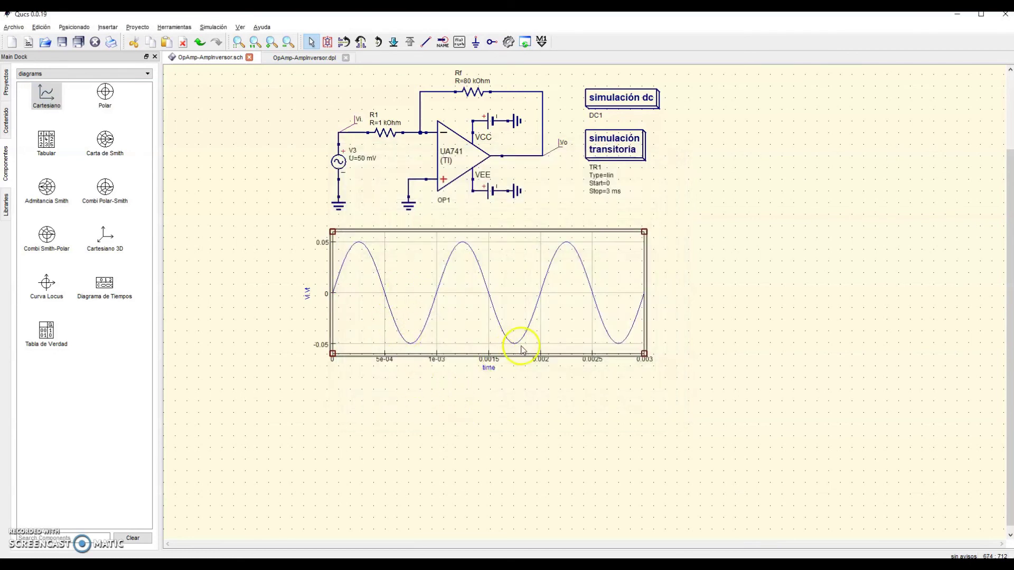
key(ctrl+v)
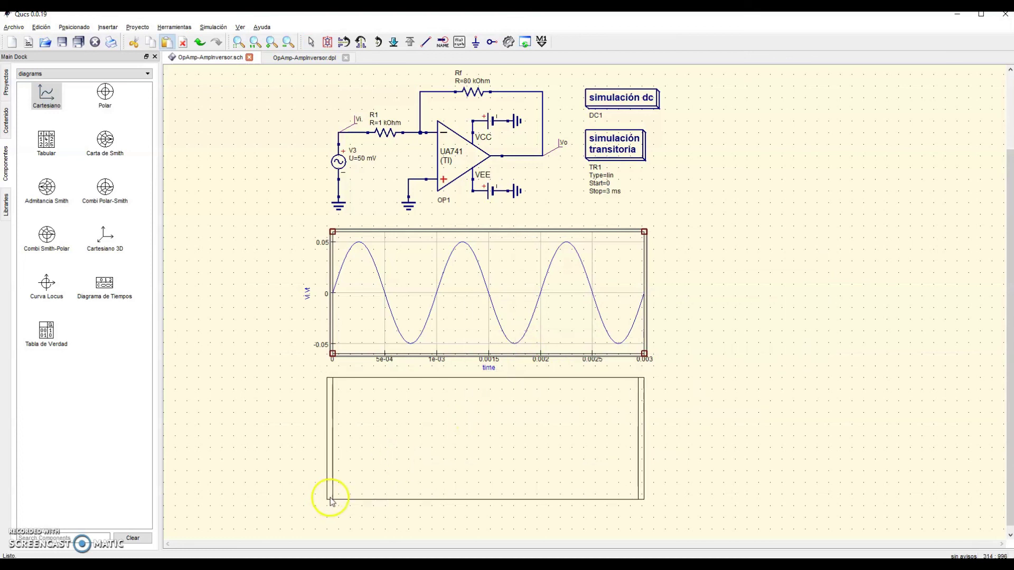
click(331, 500)
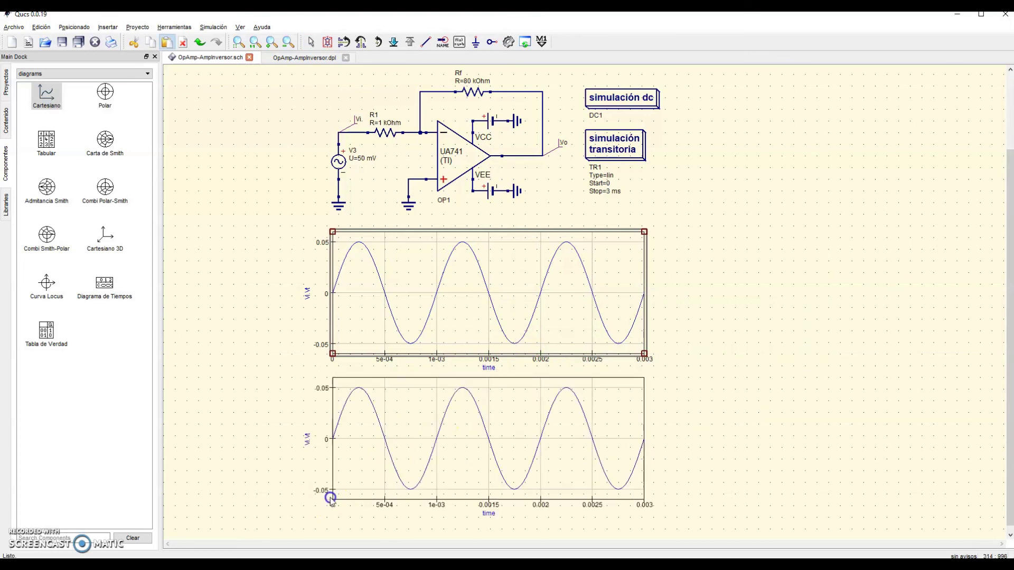
- Replace the Vi.Vt trace in the lower diagram with Vo.Vt
double_click(509, 418)
double_click(541, 256)
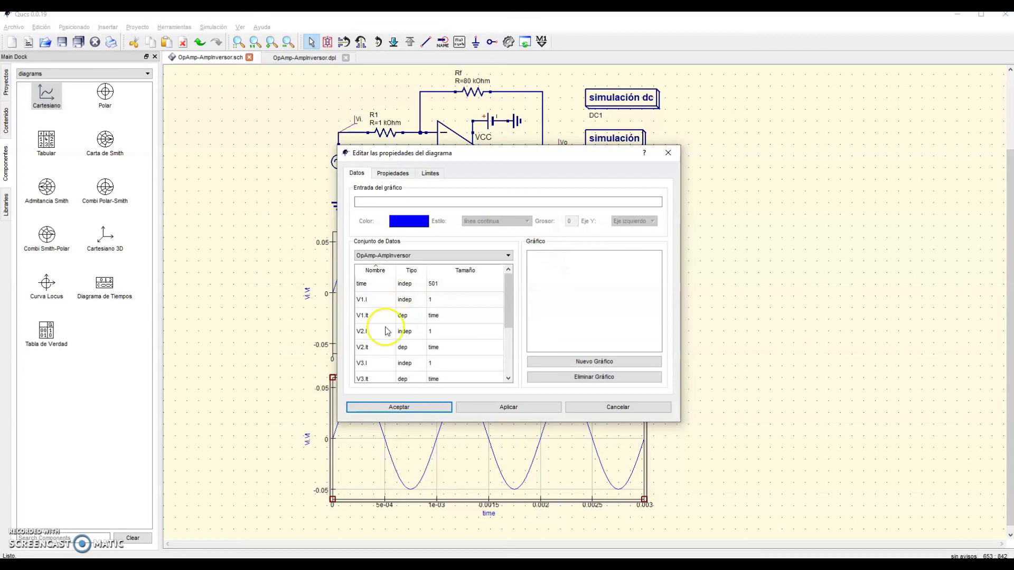
scroll(378, 370, down, 2)
double_click(362, 375)
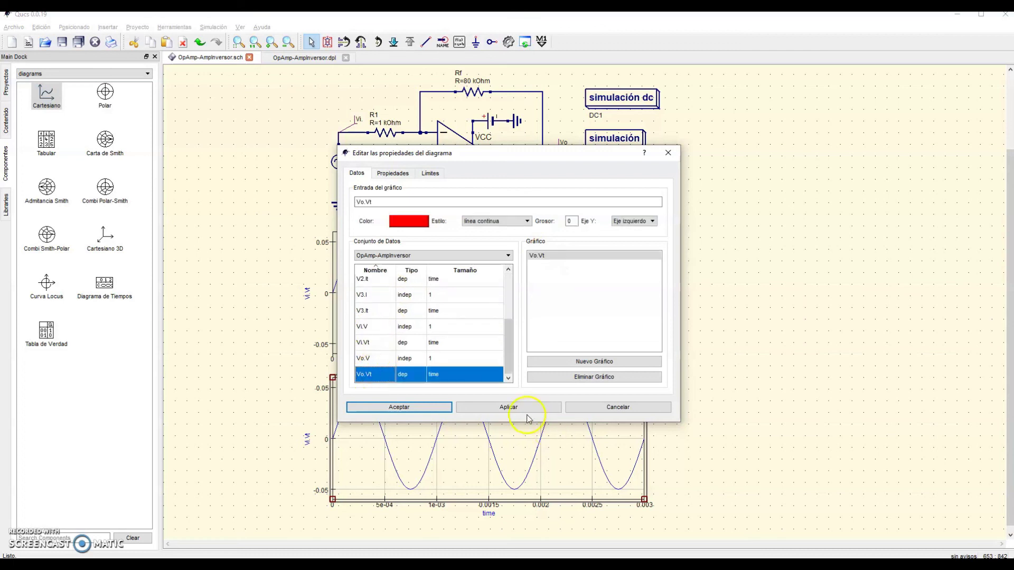
click(509, 413)
click(429, 411)
click(693, 373)
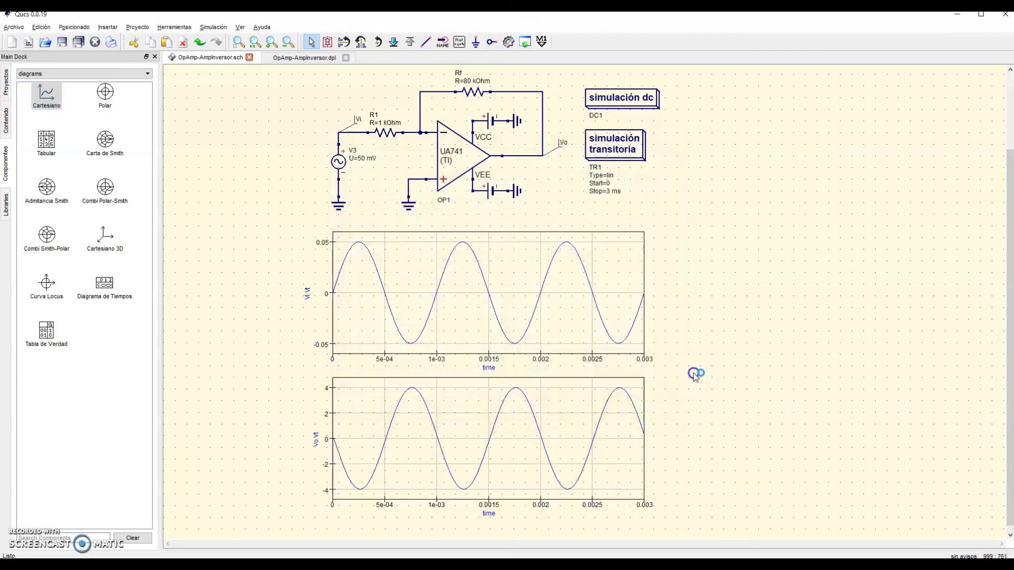